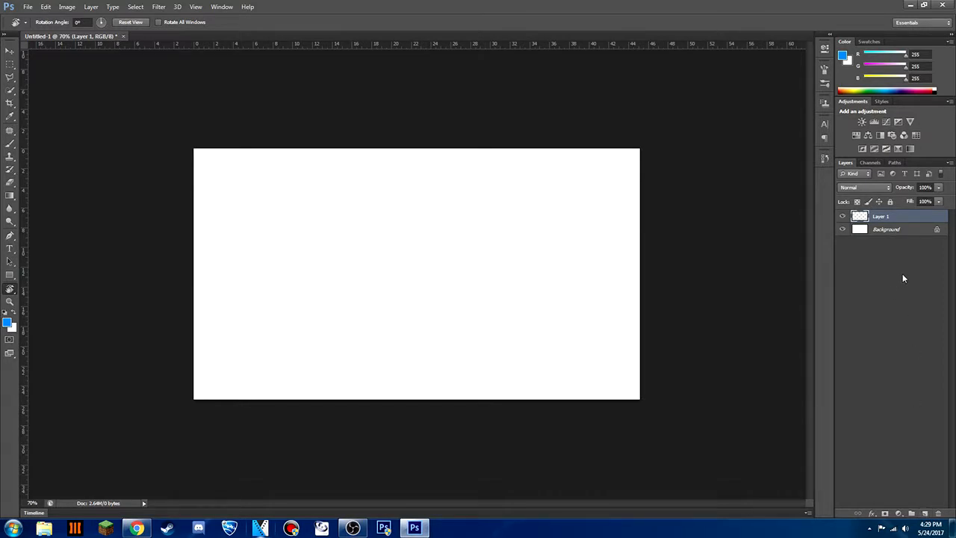
Copy the Arma 3 soldier image from the browser's image search results and paste it into the blank Photoshop document
click(137, 531)
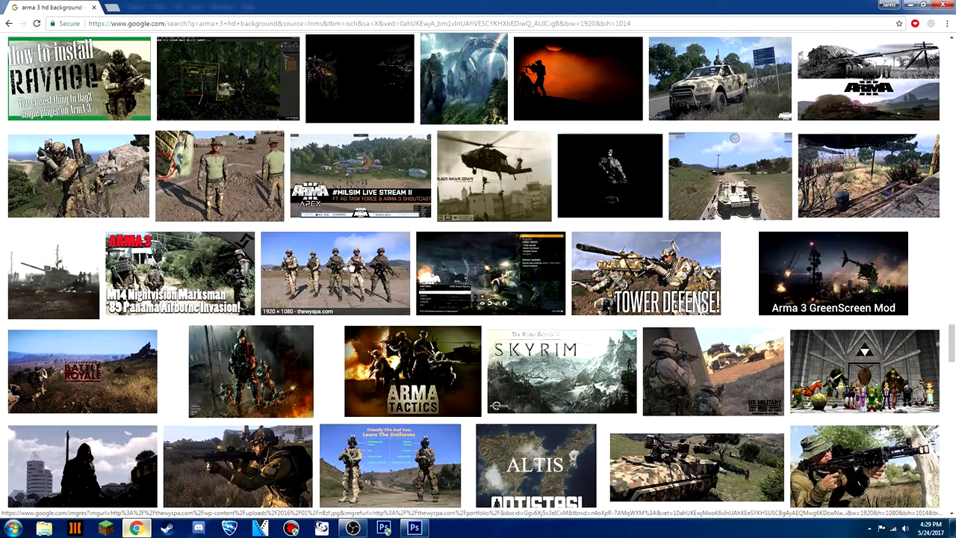
click(81, 197)
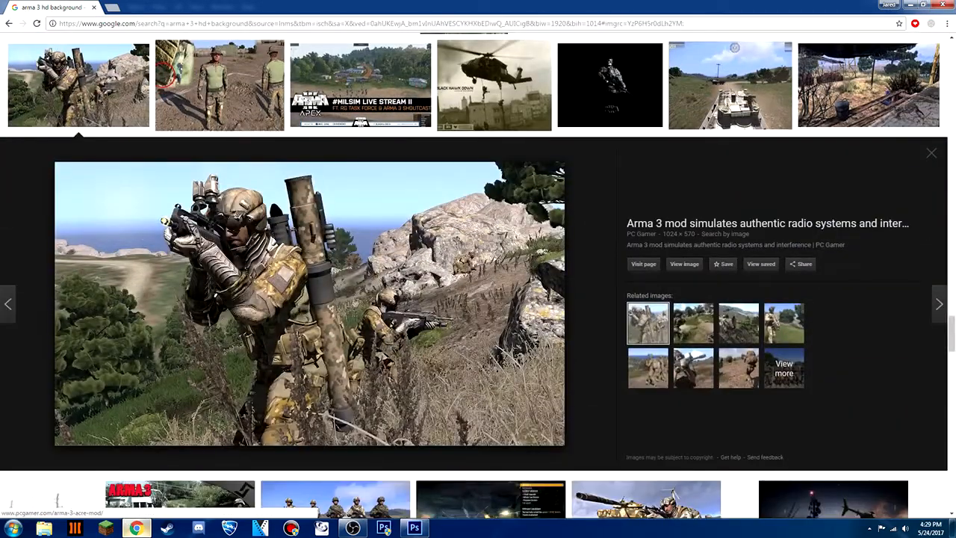
right_click(460, 302)
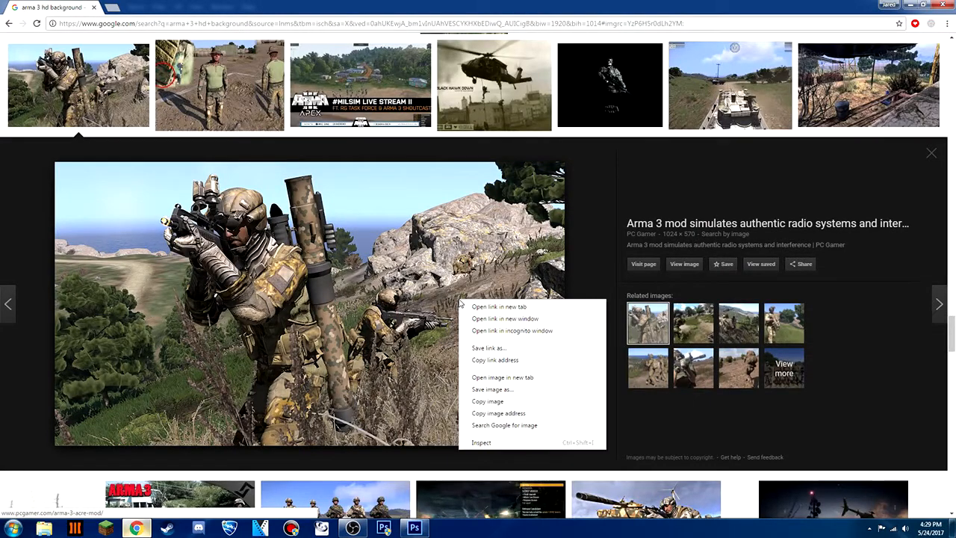
click(514, 404)
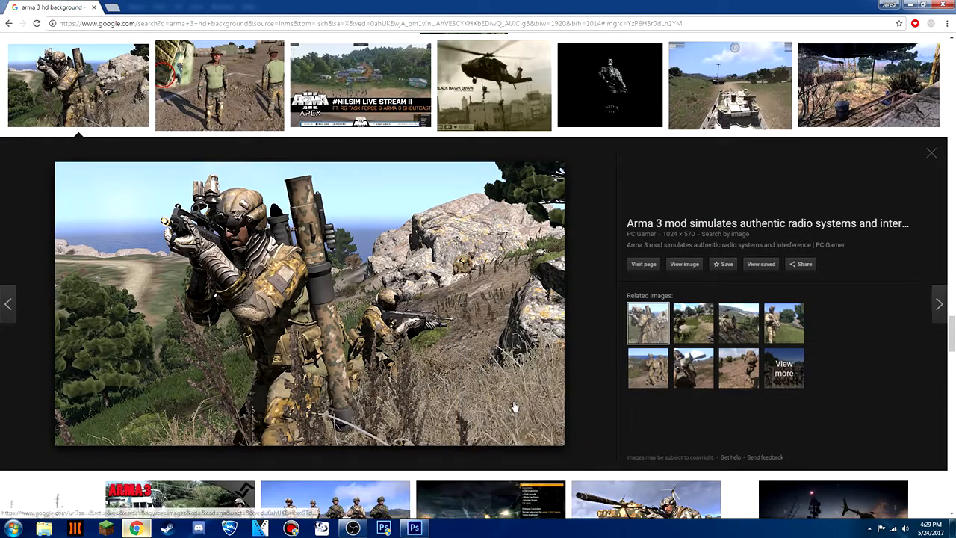
key(alt+Tab)
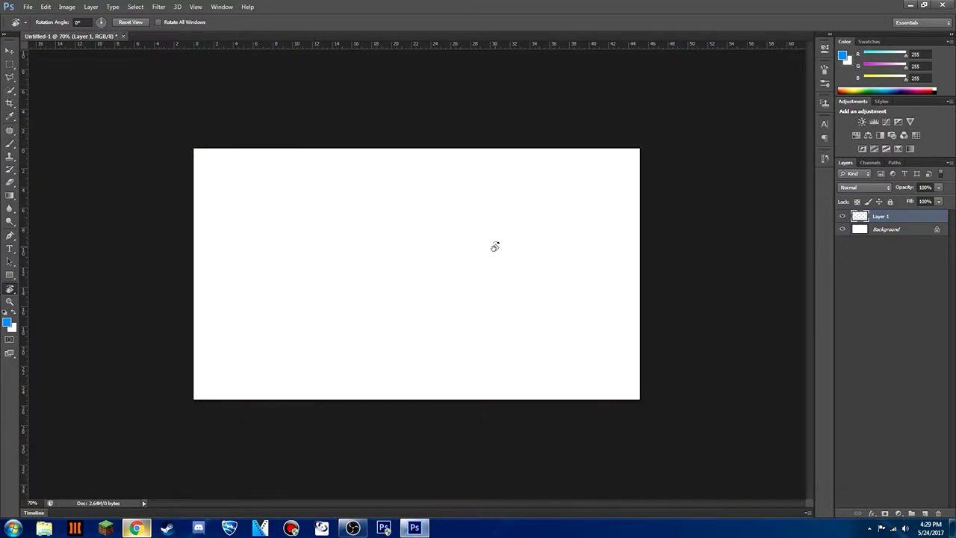
key(ctrl+v)
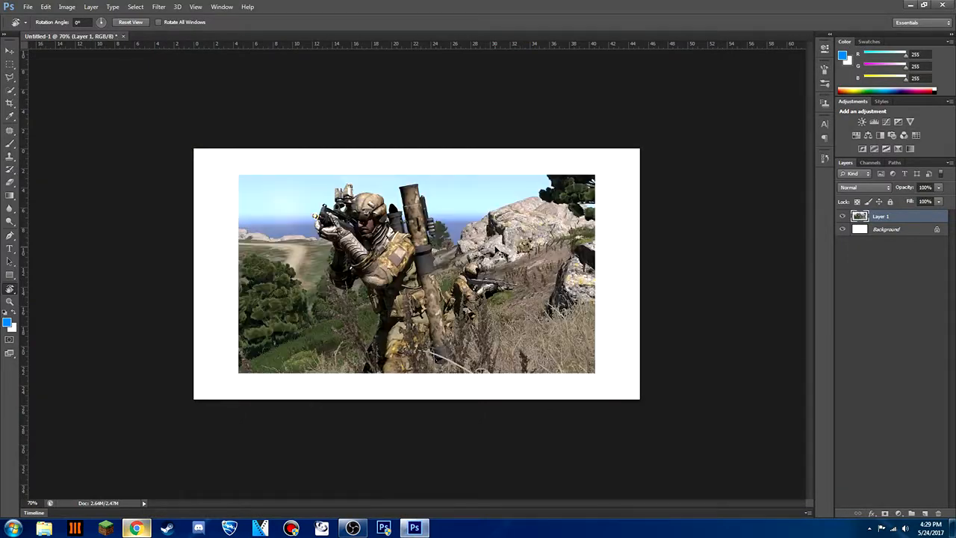
Scale the pasted soldier image to about 125% wide and 126% high so it fills the whole canvas
click(5, 51)
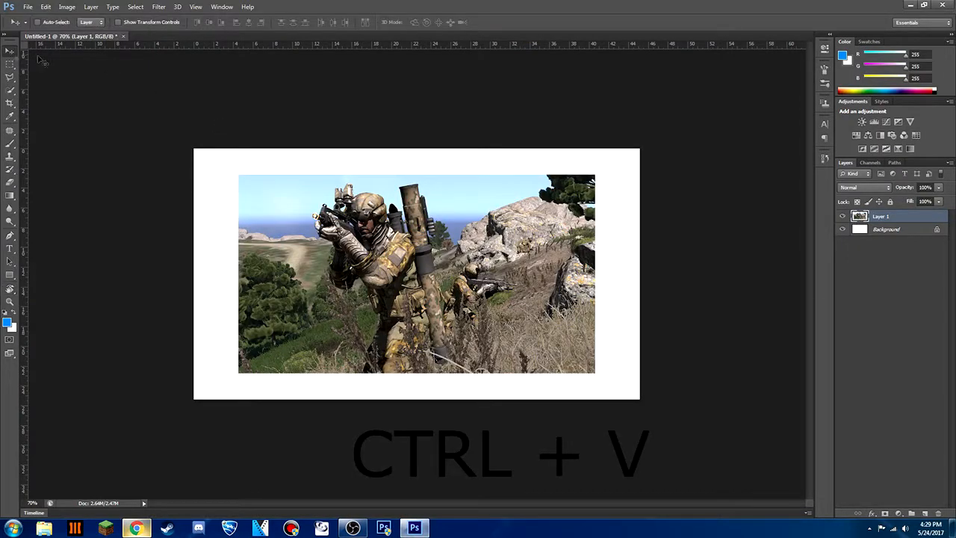
click(118, 22)
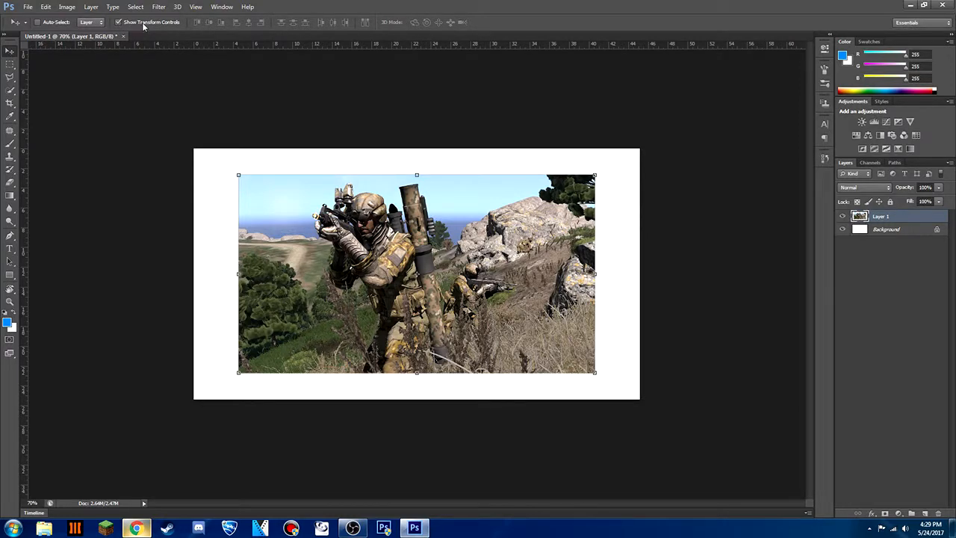
drag(238, 175, 194, 149)
drag(595, 372, 637, 400)
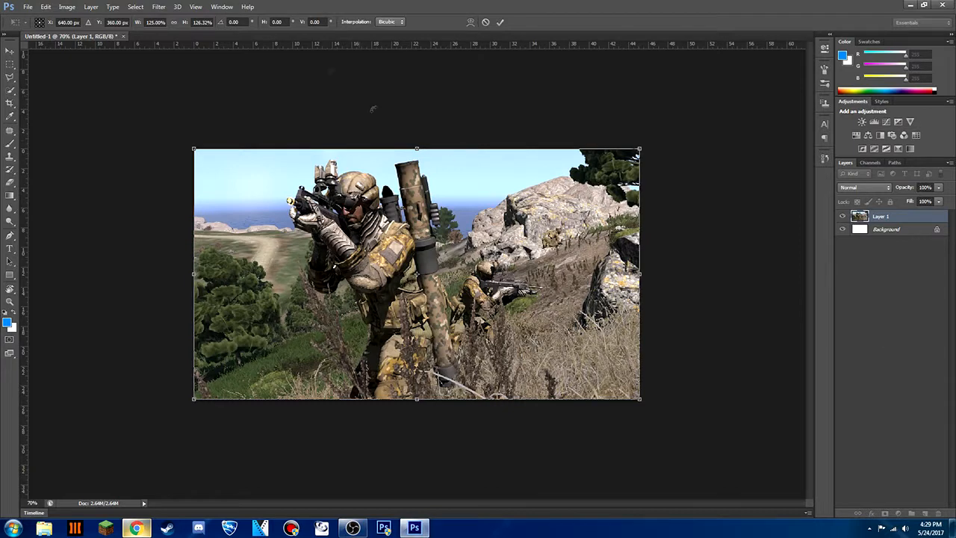
click(500, 22)
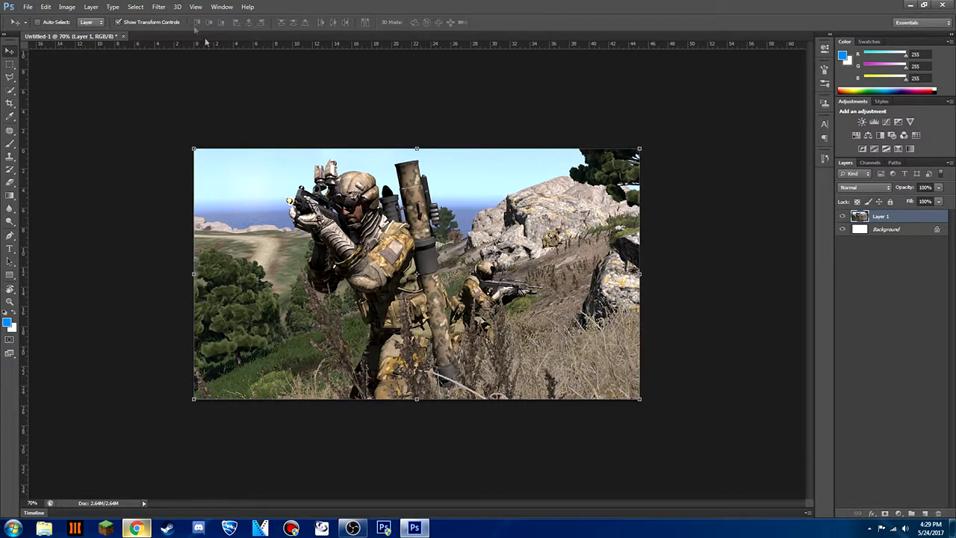
click(118, 21)
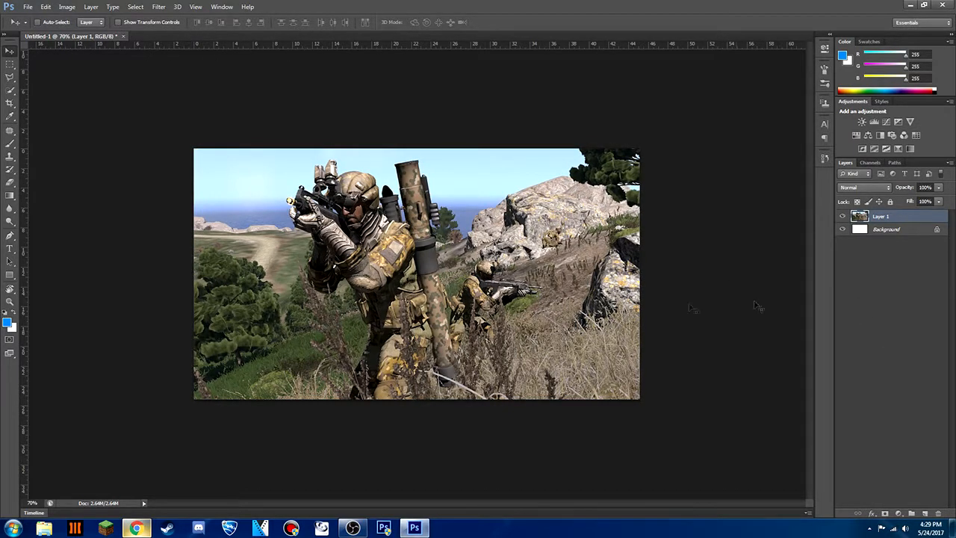
Apply a contrast S-curve to the soldier image with Curves points at input 74, output 52 and input 184, output 199
key(ctrl+m)
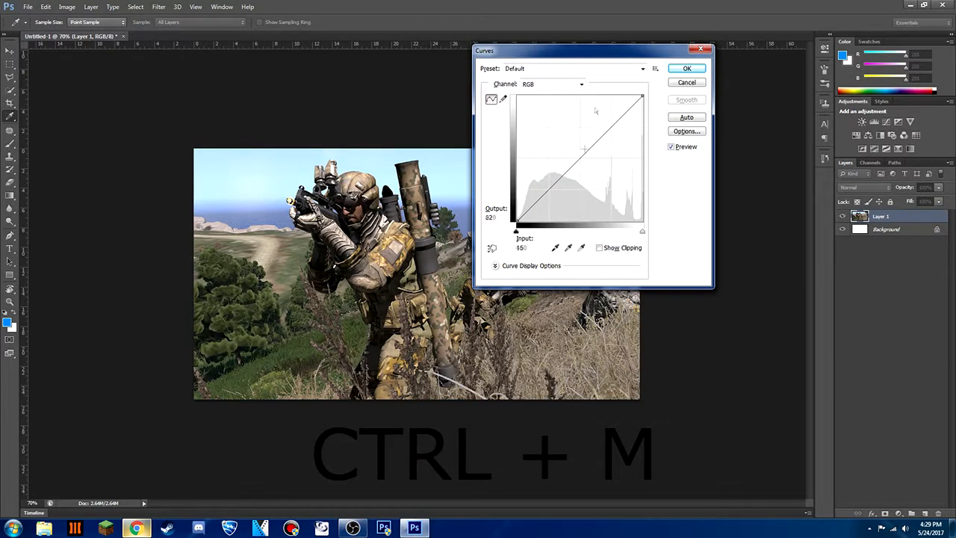
mouse_move(550, 189)
mouse_down()
mouse_move(560, 198)
mouse_move(532, 157)
mouse_move(540, 179)
mouse_move(575, 203)
mouse_move(553, 196)
mouse_up()
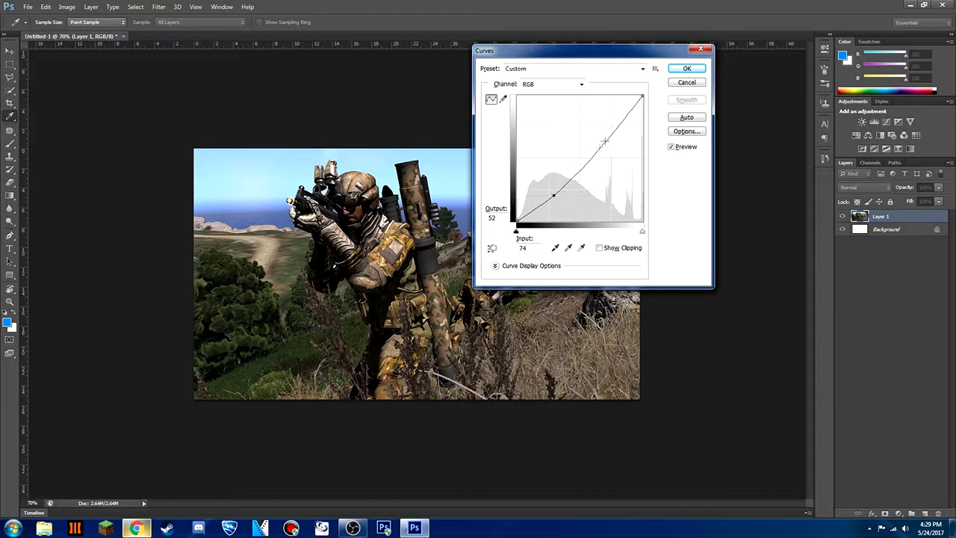
drag(616, 131, 607, 122)
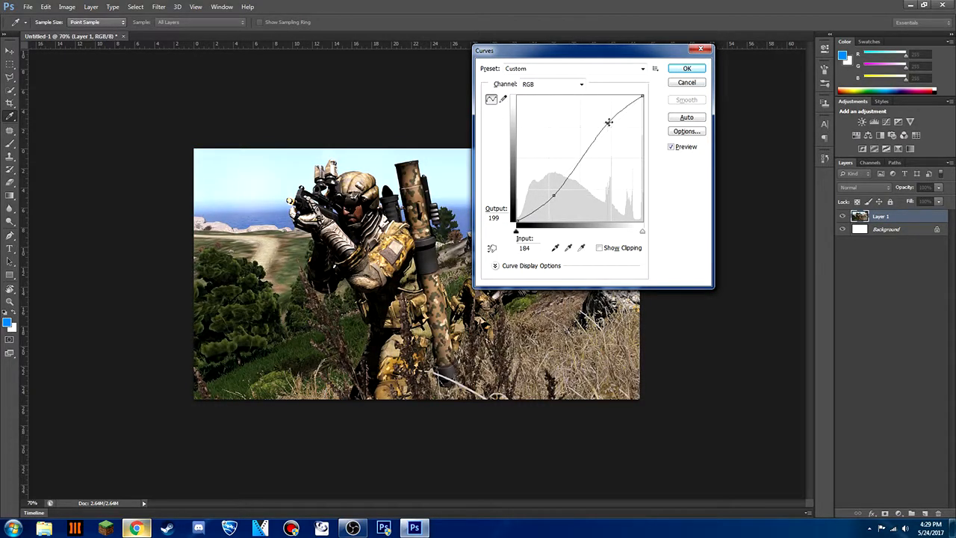
click(677, 71)
Add a new layer and paint a soft white light spot with a 350 px brush on the sky's upper edge above the rifle
key(v)
click(925, 514)
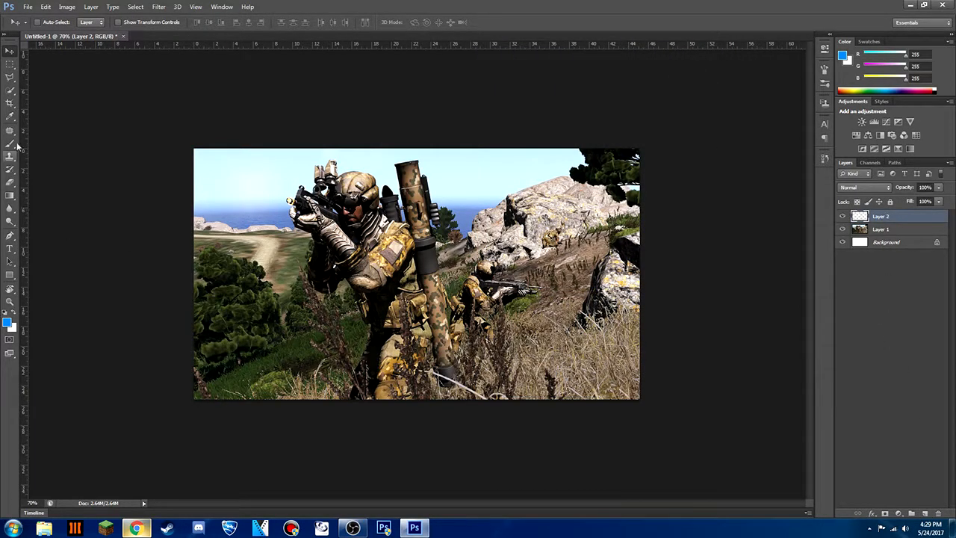
click(10, 115)
click(7, 322)
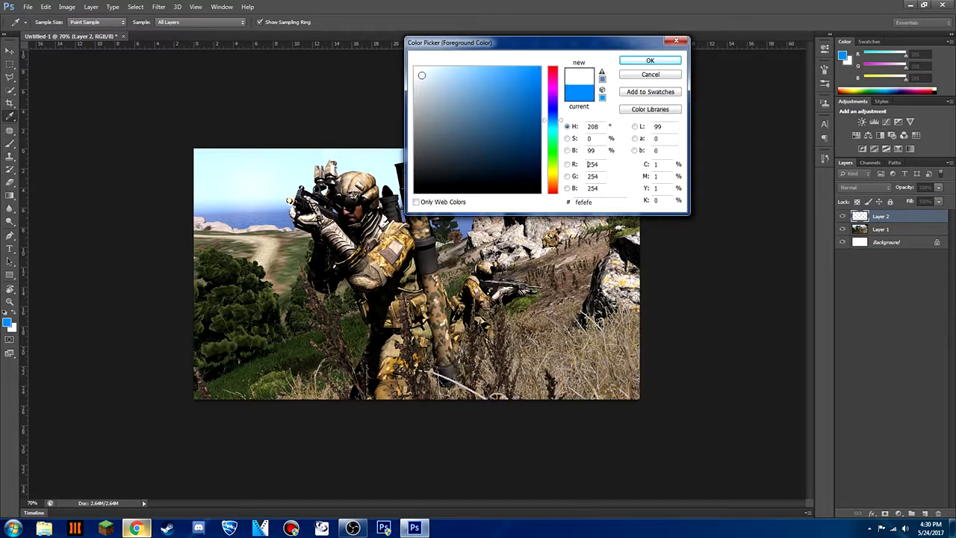
click(650, 60)
key(b)
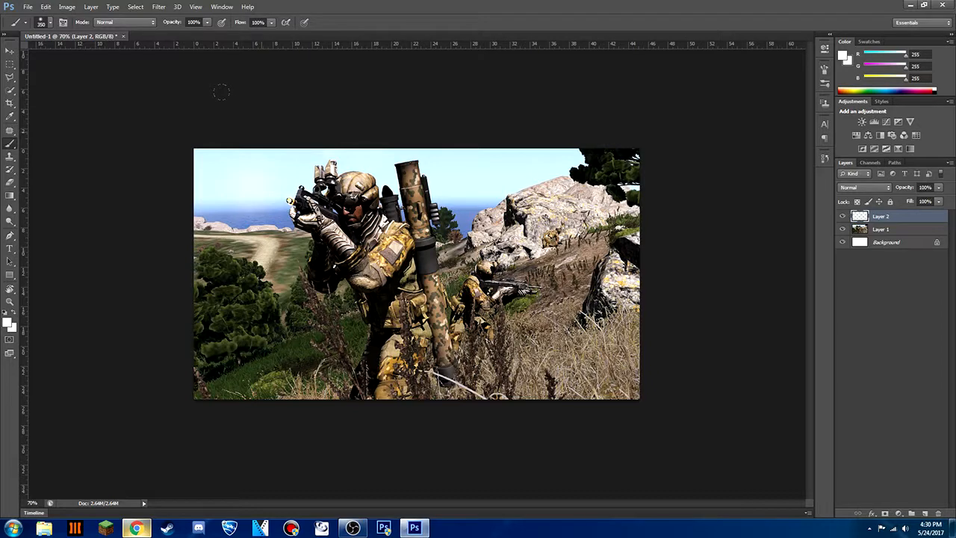
click(262, 134)
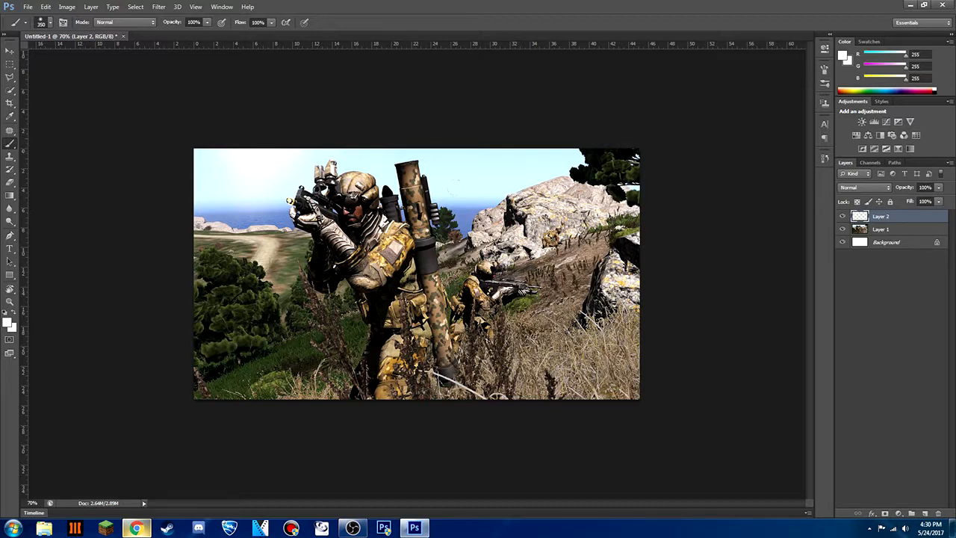
Rename the light spot's layer "light" and add a new empty layer beneath it
double_click(882, 216)
key(Return)
click(925, 515)
drag(894, 217, 895, 237)
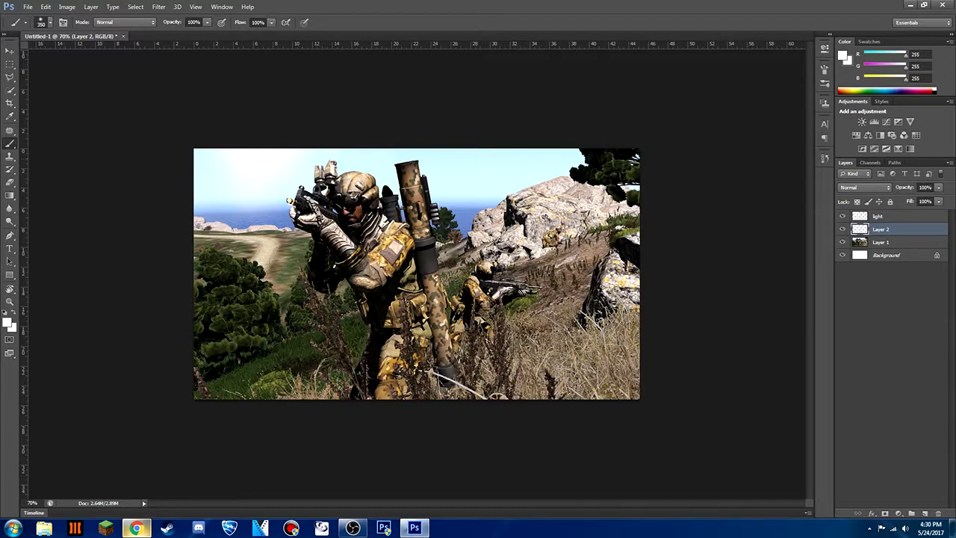
Set the foreground color to black (000000) and paint a soft dark vignette along the image's sides, bottom and upper corners
click(7, 324)
drag(447, 141, 400, 212)
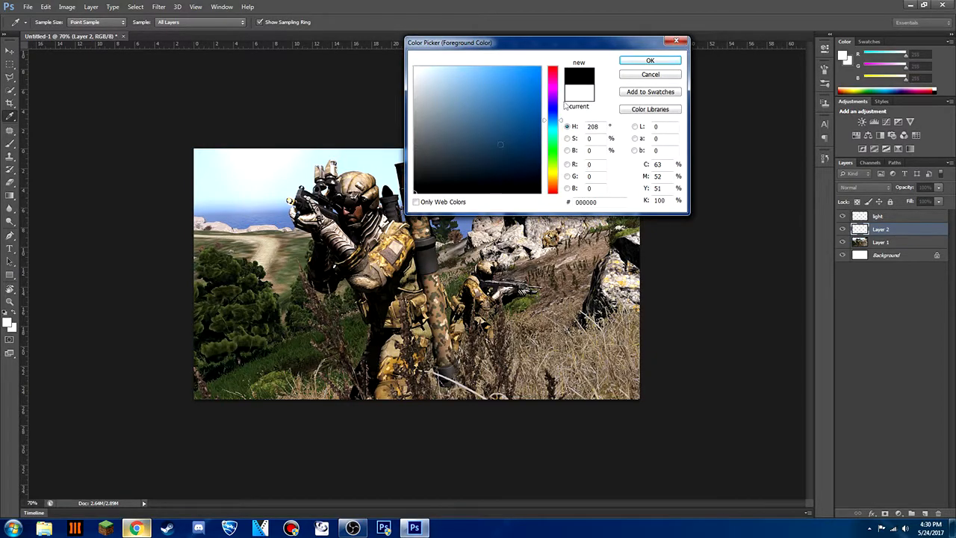
click(629, 63)
mouse_move(648, 138)
mouse_down()
mouse_move(644, 374)
mouse_move(604, 142)
mouse_move(594, 224)
mouse_up()
mouse_move(609, 373)
mouse_down()
mouse_move(104, 364)
mouse_move(572, 367)
mouse_up()
mouse_move(136, 343)
mouse_down()
mouse_move(146, 112)
mouse_move(149, 372)
mouse_move(154, 75)
mouse_up()
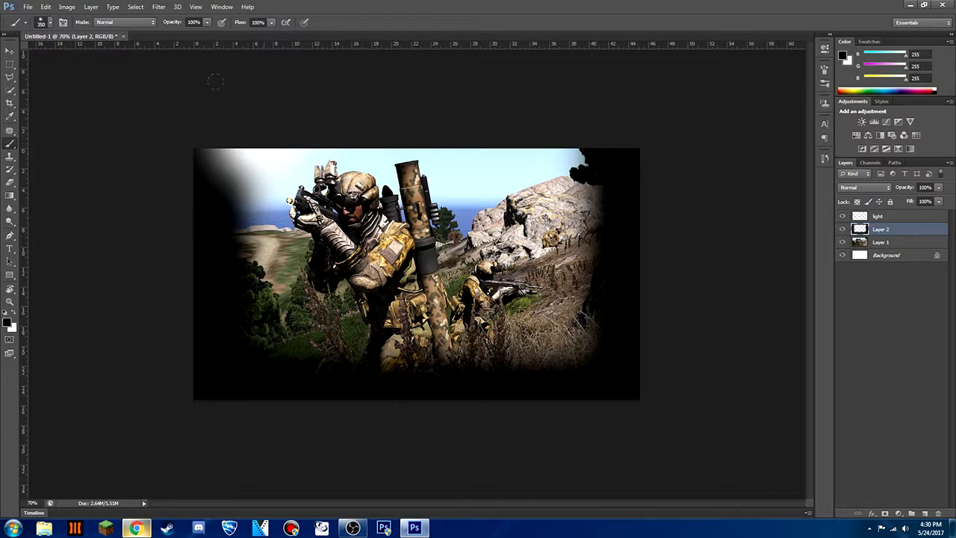
Set the vignette layer's opacity to 55% in its blending options
double_click(913, 231)
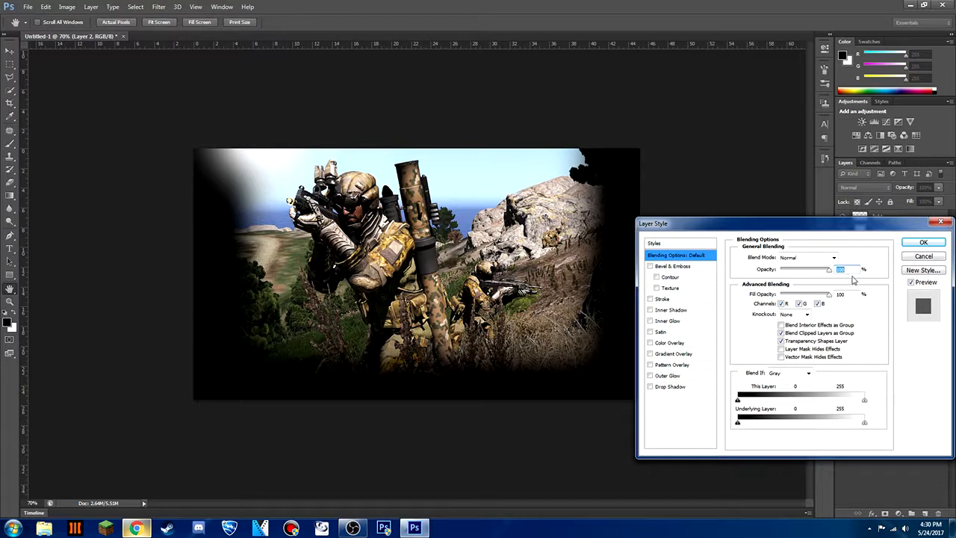
text(55)
key(BackSpace)
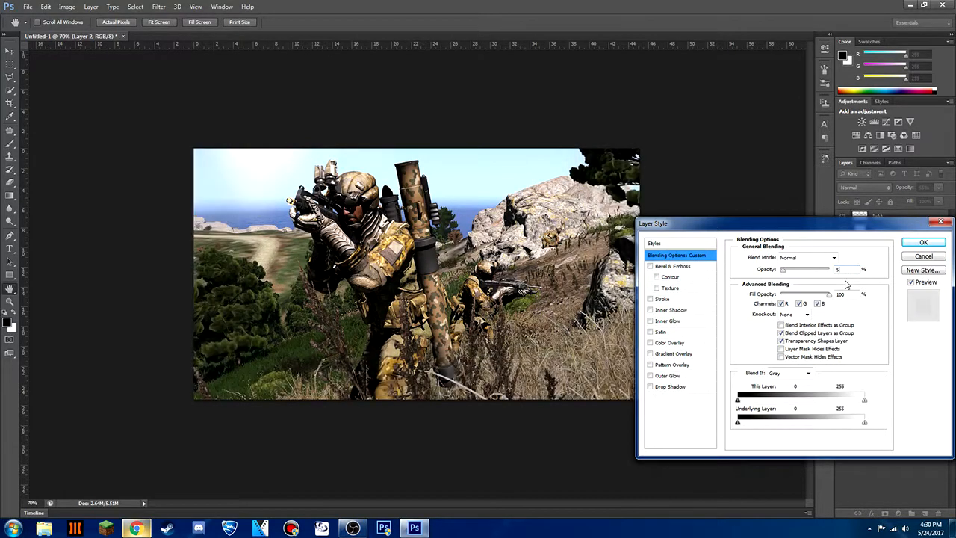
text(5)
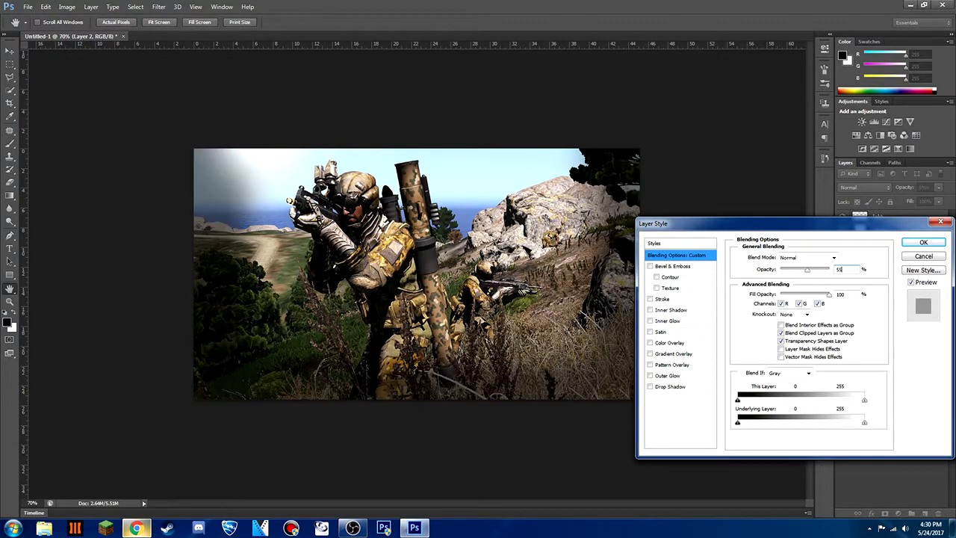
key(BackSpace)
text(5)
key(BackSpace)
text(5)
key(BackSpace)
text(5)
key(BackSpace)
text(5)
click(923, 243)
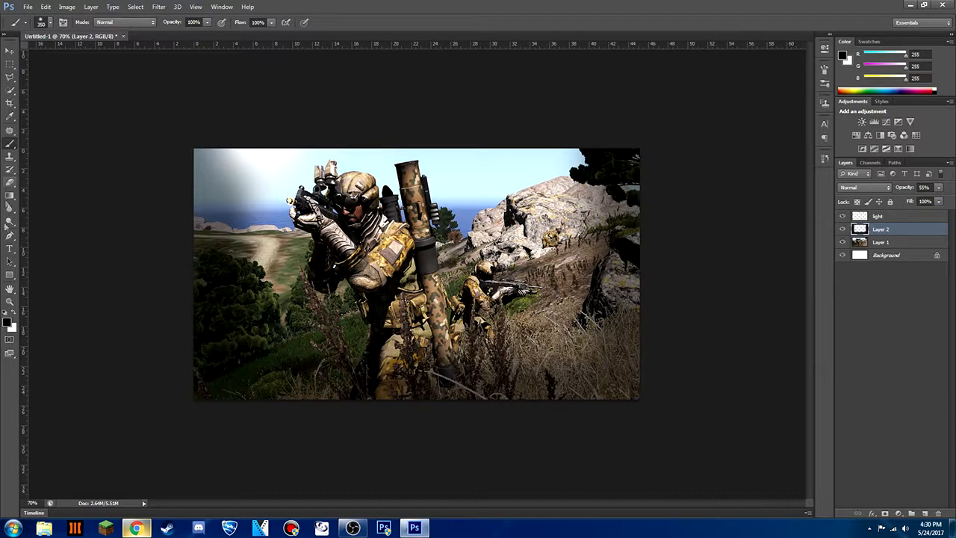
Add the text "ARMA 3" in white 72 pt BigNoodleTitling to the left of the soldier
click(10, 250)
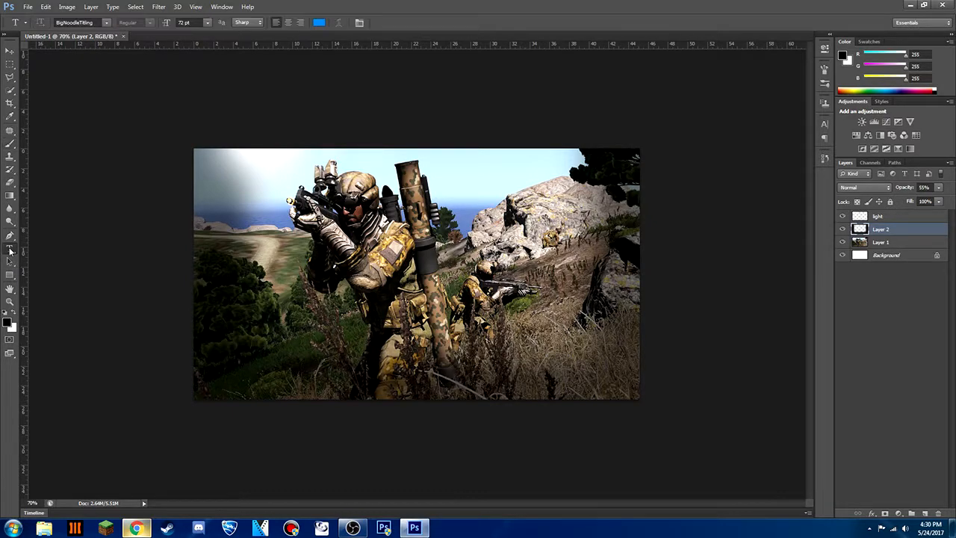
click(319, 22)
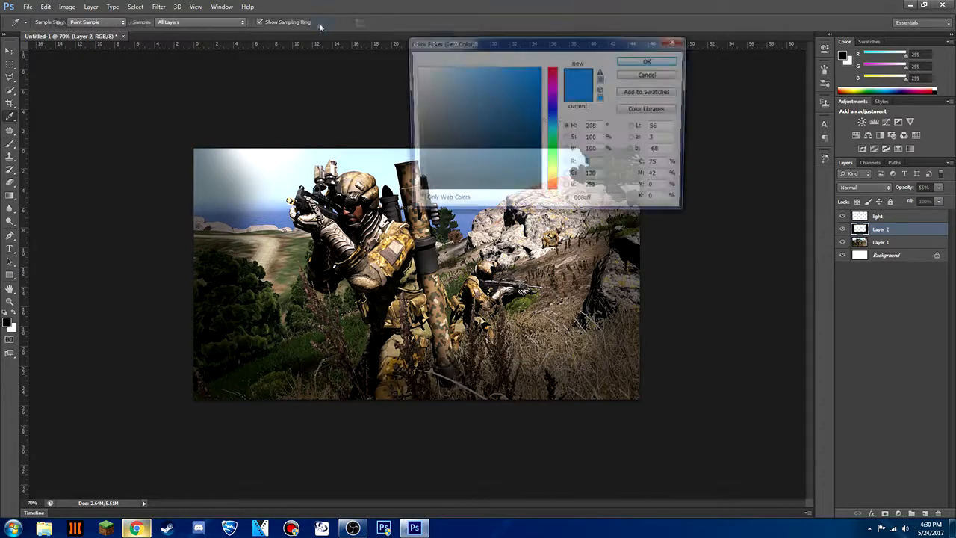
click(415, 67)
click(632, 62)
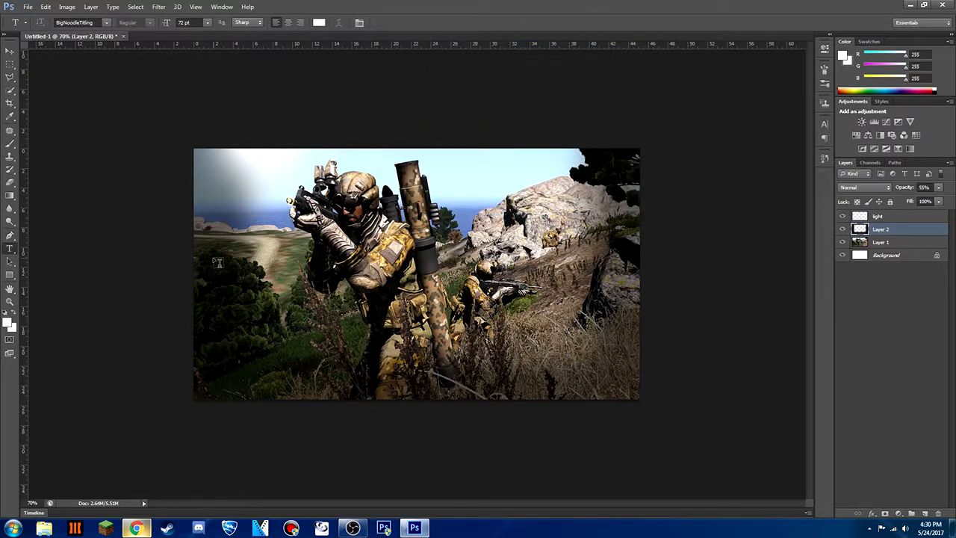
click(213, 259)
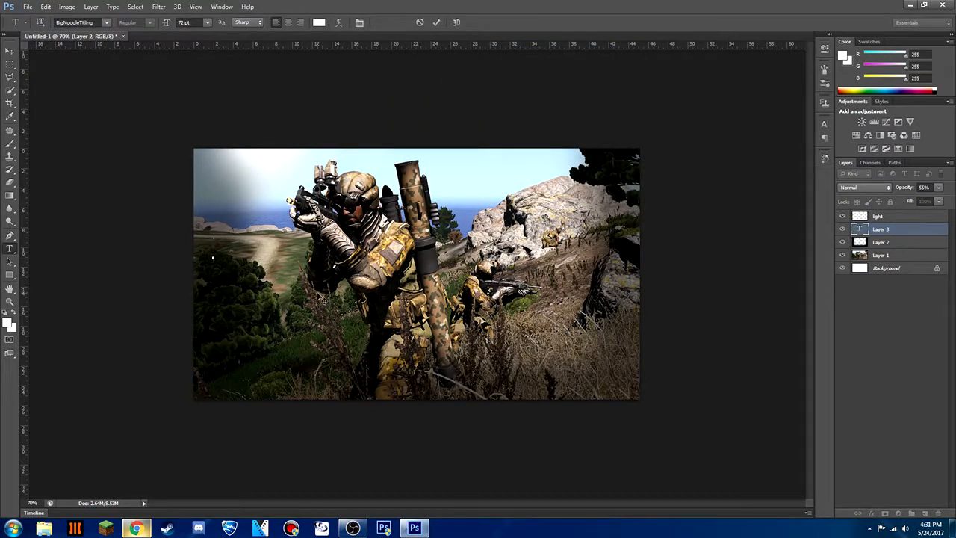
text(ARMA 3)
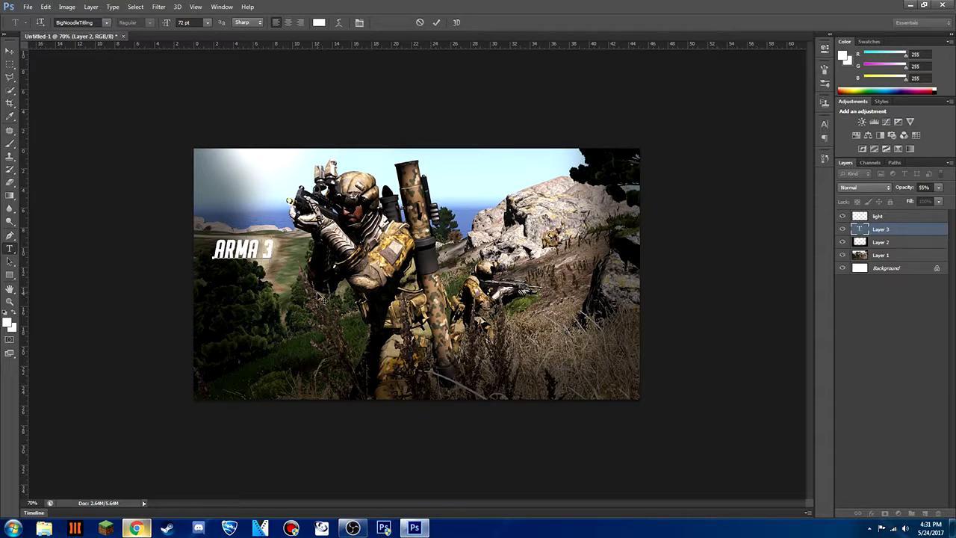
click(436, 23)
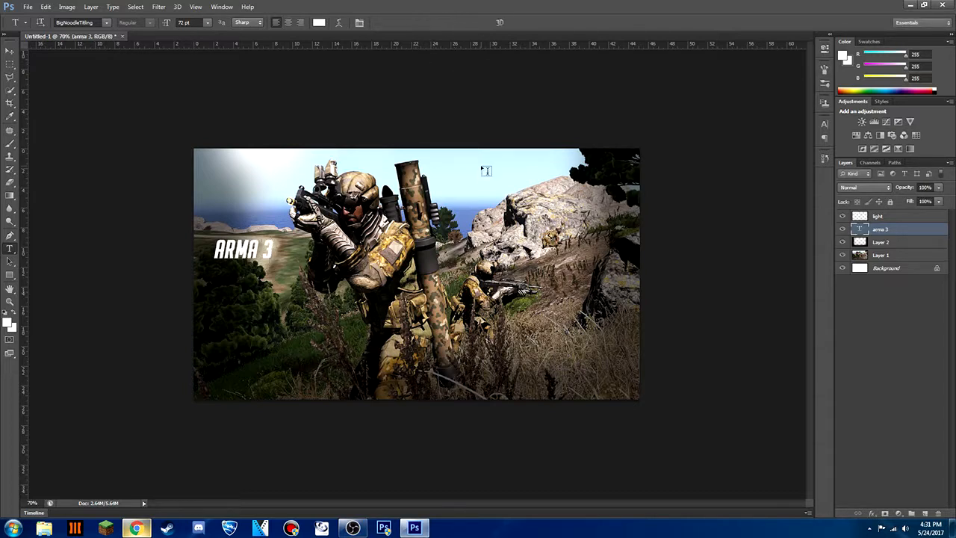
Enlarge the "ARMA 3" text to about 241% and place it slightly lower, left of the soldier
key(ctrl+t)
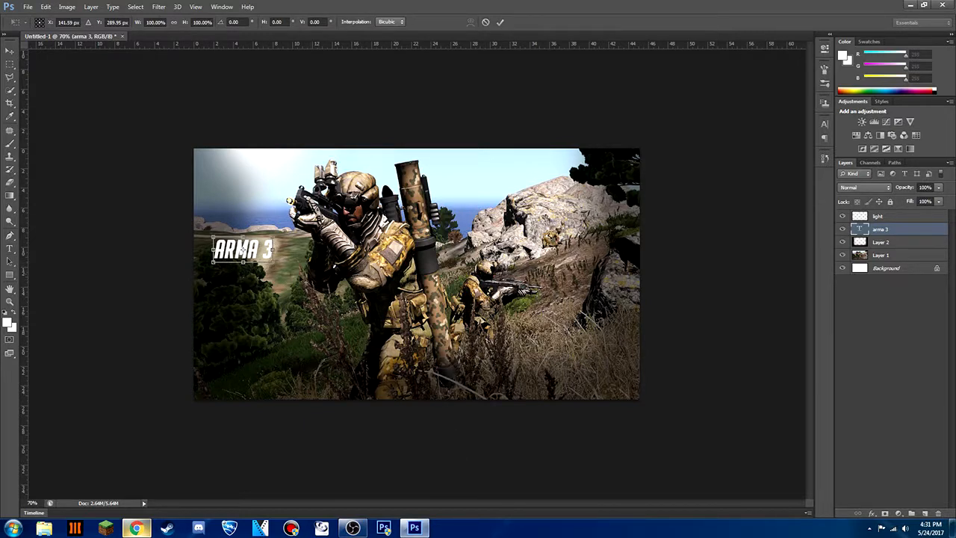
drag(272, 262, 276, 290)
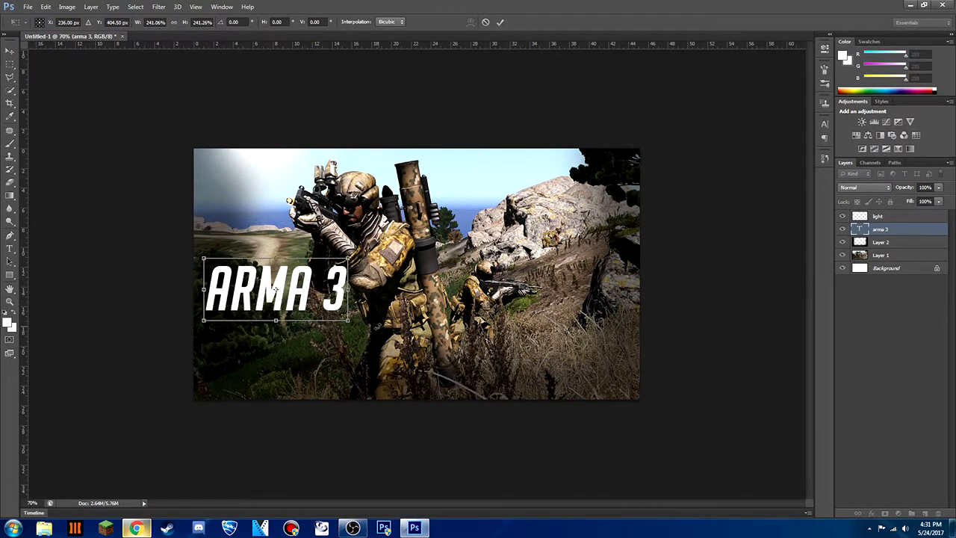
click(500, 22)
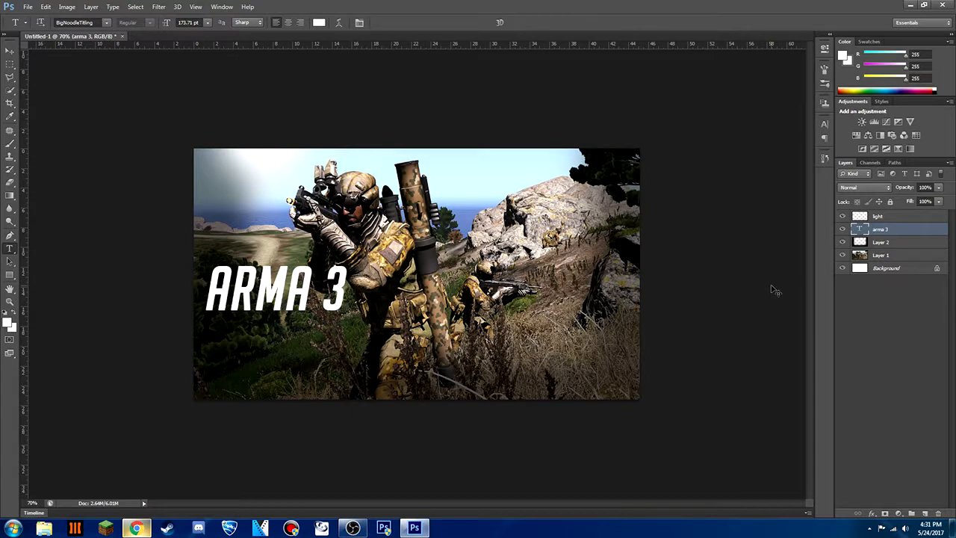
Duplicate the "ARMA 3" text layer
key(ctrl+j)
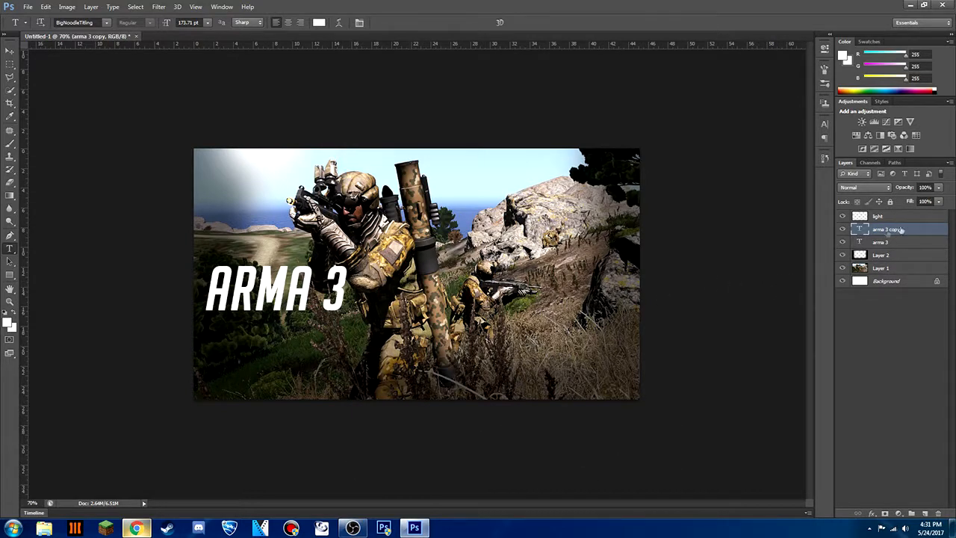
Move the duplicated "ARMA 3" text directly below the original and apply the transformation
key(ctrl+t)
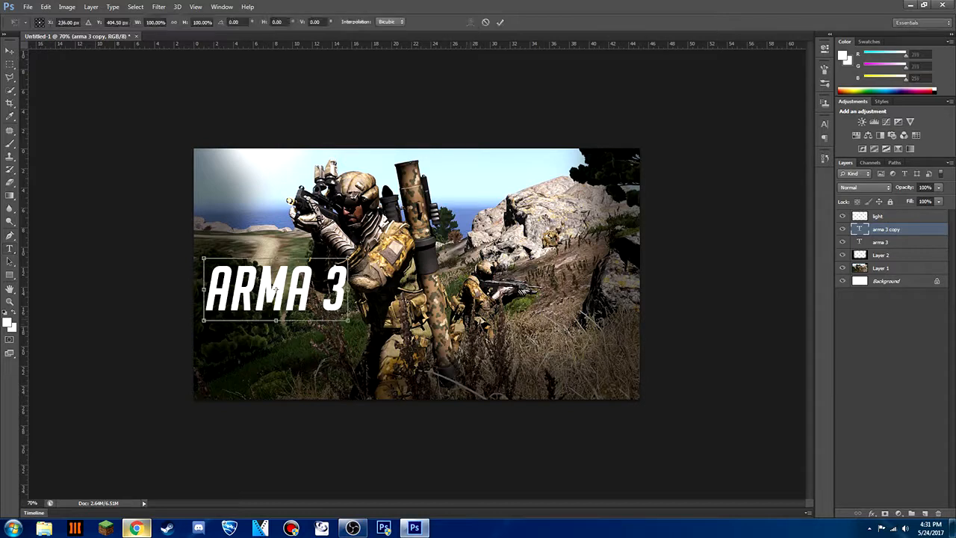
drag(305, 296, 299, 357)
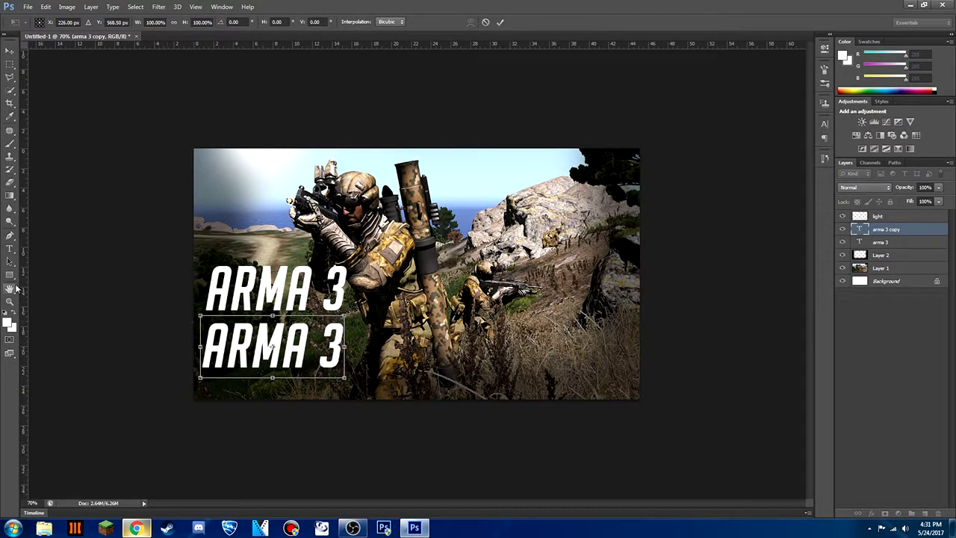
click(9, 250)
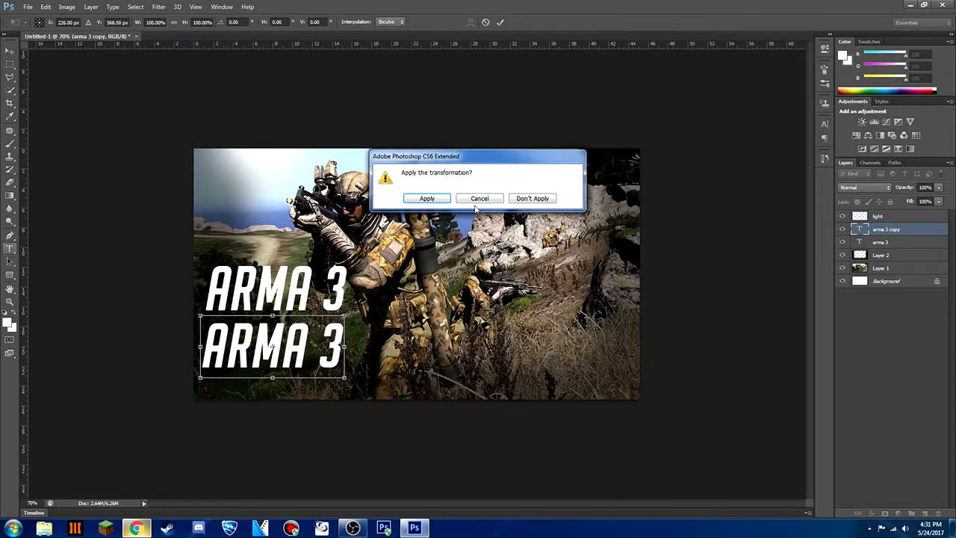
click(413, 200)
Replace the wording of the lower "ARMA 3" copy with "WITH JAKCDANIELS"
click(341, 346)
drag(341, 345, 182, 341)
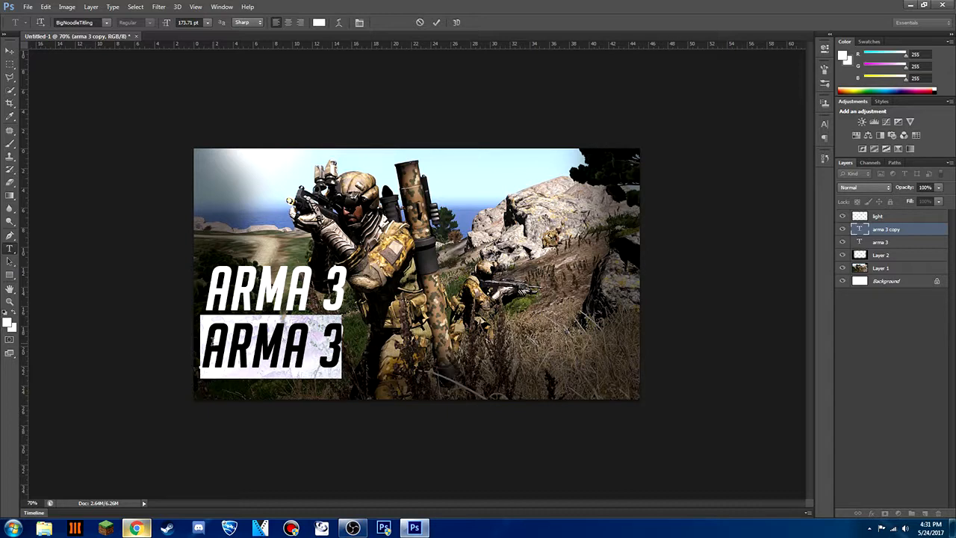
text(WITH )
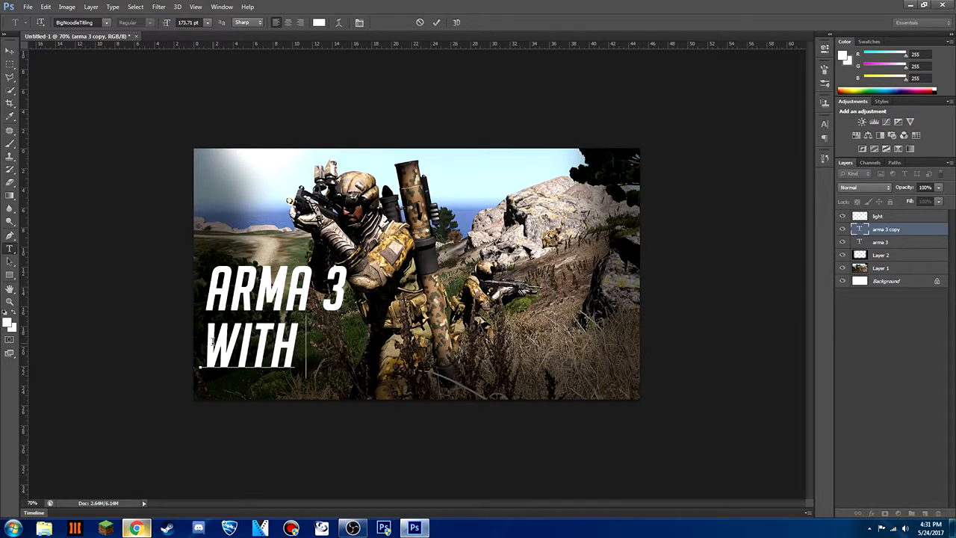
text(JAKCDAIN)
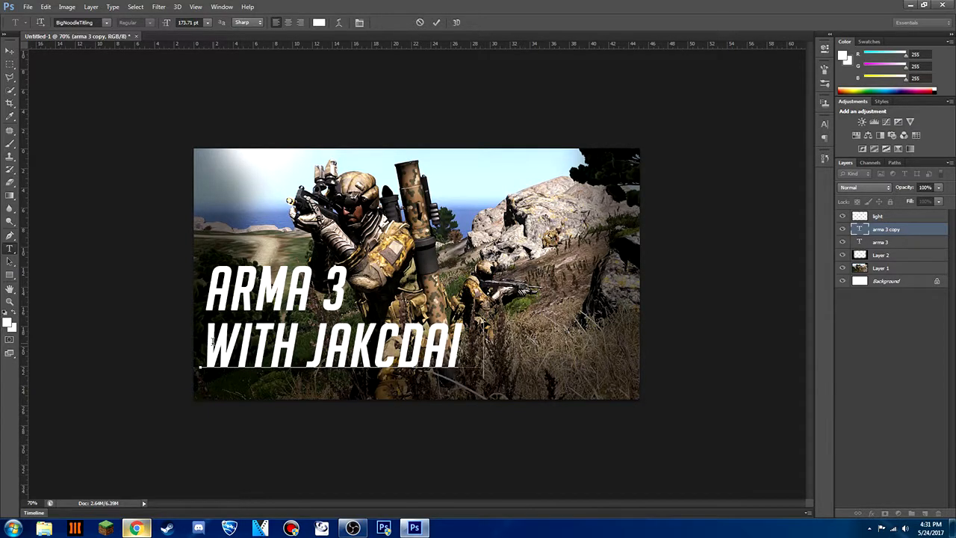
key(BackSpace)
key(BackSpace)
key(BackSpace)
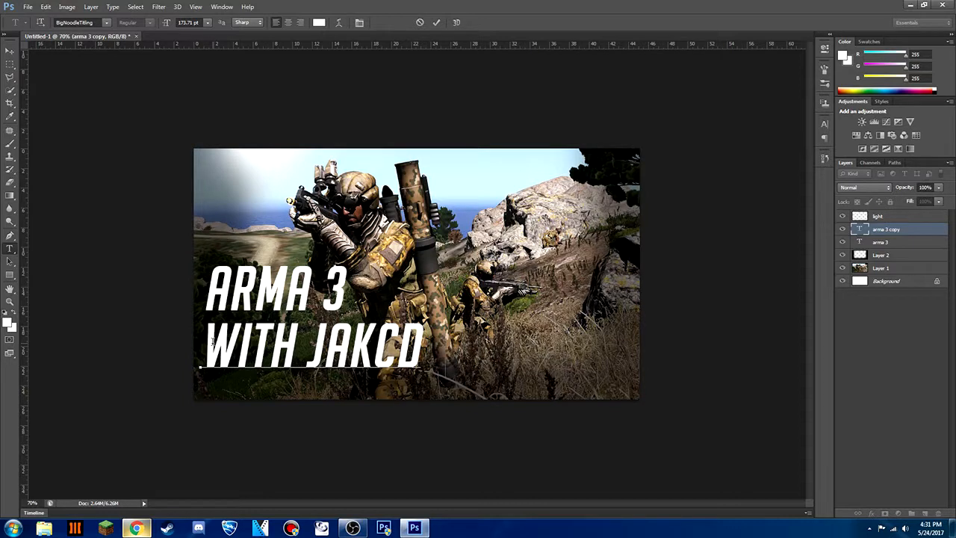
text(ANIELS)
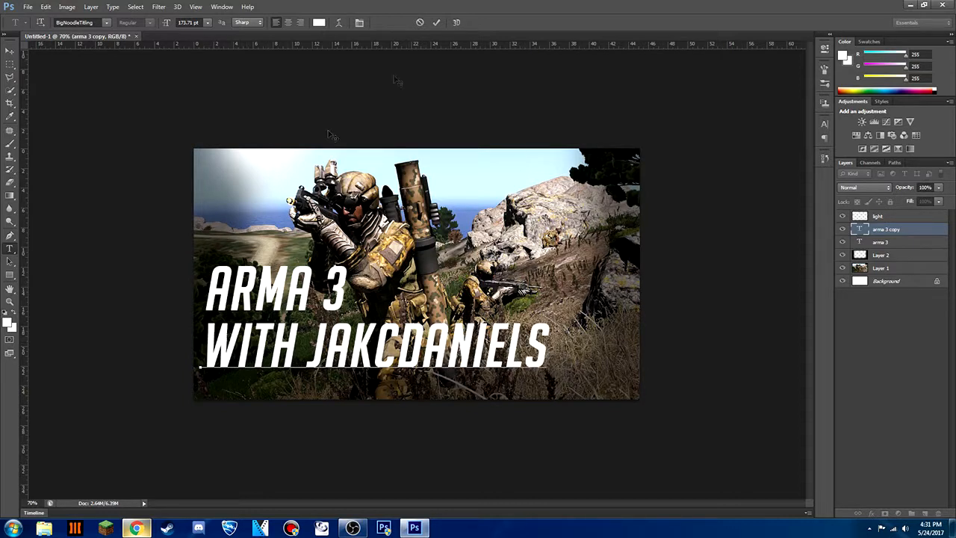
click(437, 22)
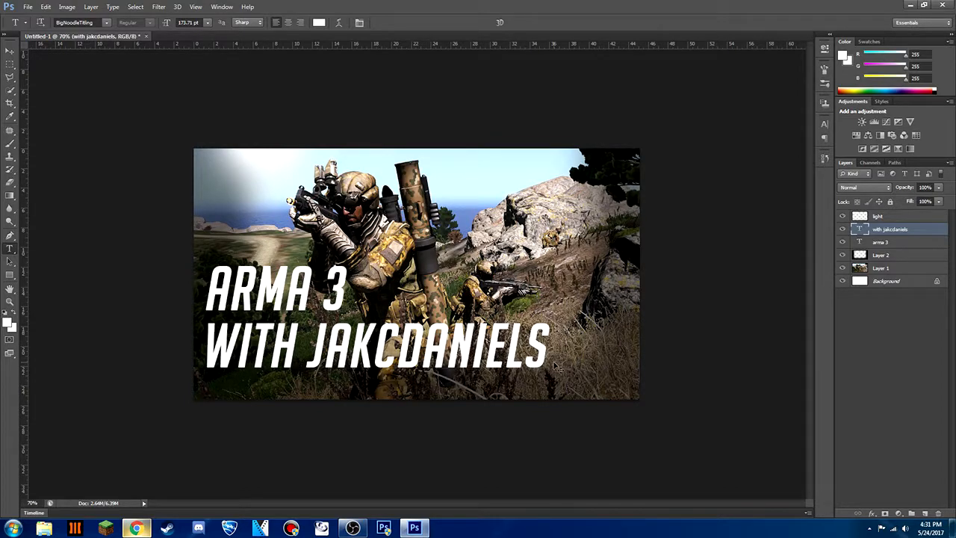
Scale the "WITH JAKCDANIELS" text down to about 71% and line up its start with "ARMA 3" above
key(ctrl+t)
drag(551, 377, 501, 367)
drag(431, 351, 384, 354)
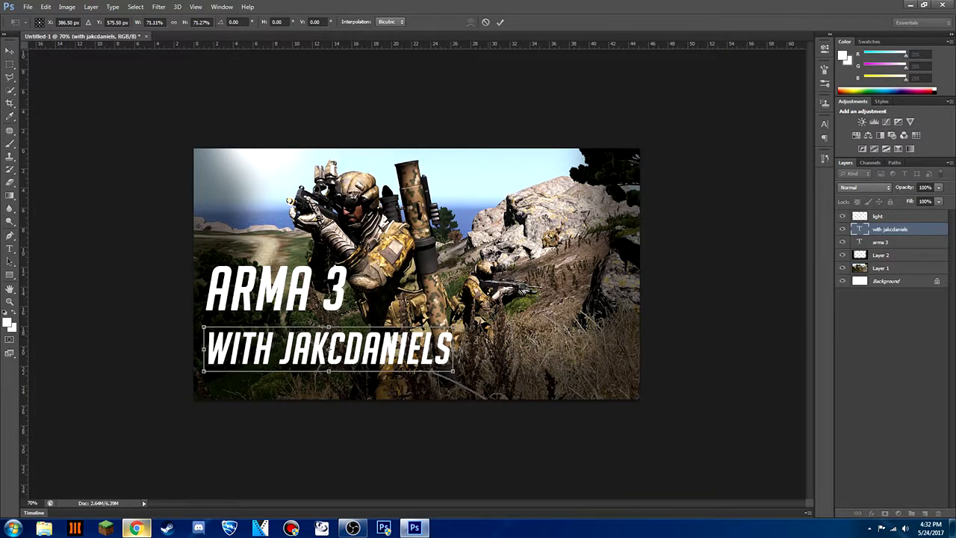
click(500, 21)
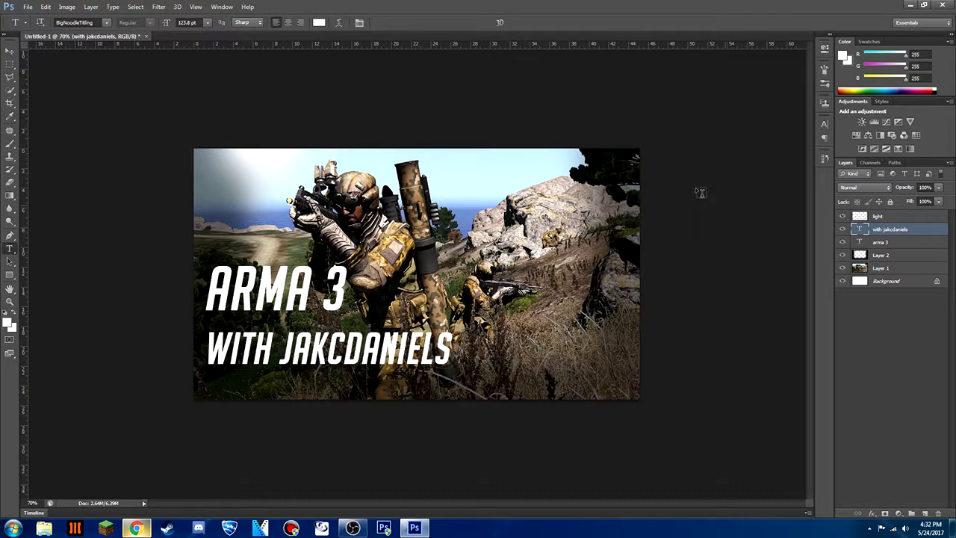
Select both text layers and align them on their vertical and horizontal centers
shift+click(900, 243)
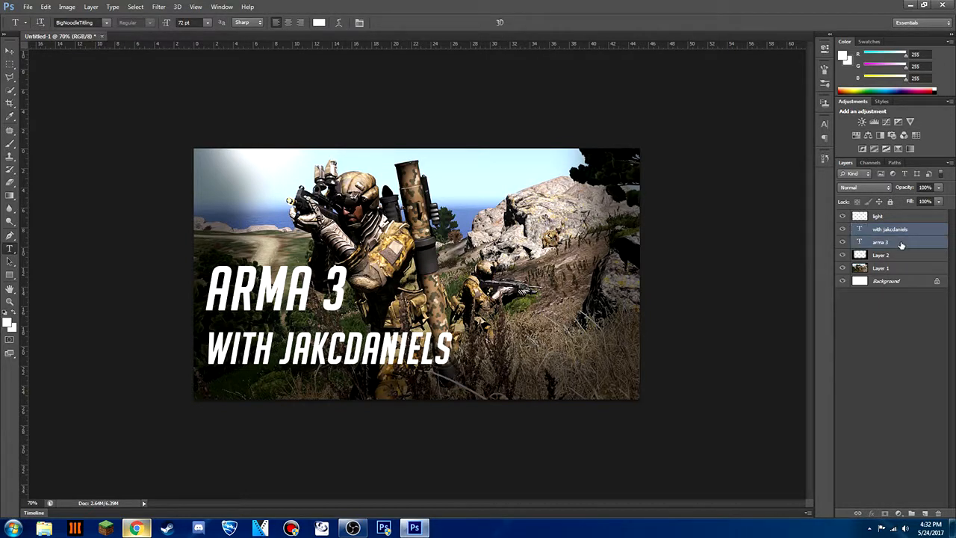
click(10, 52)
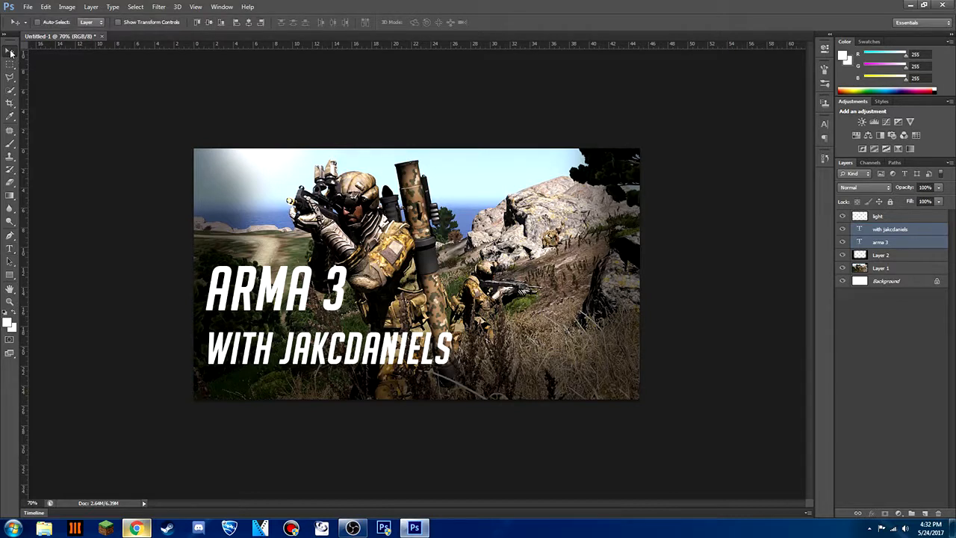
click(210, 23)
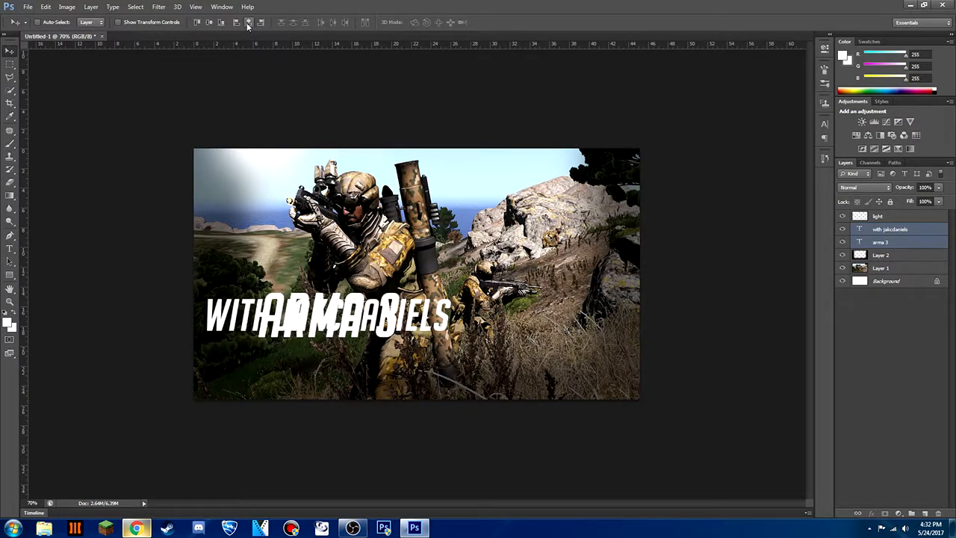
Move the "WITH JAKCDANIELS" text down so it sits just beneath "ARMA 3"
click(923, 246)
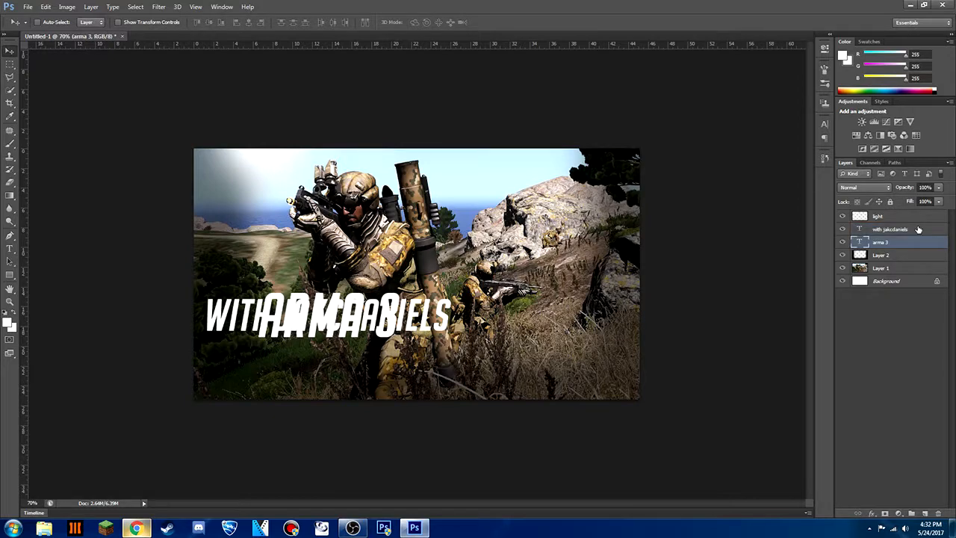
click(919, 229)
key(ctrl+t)
drag(429, 323, 421, 371)
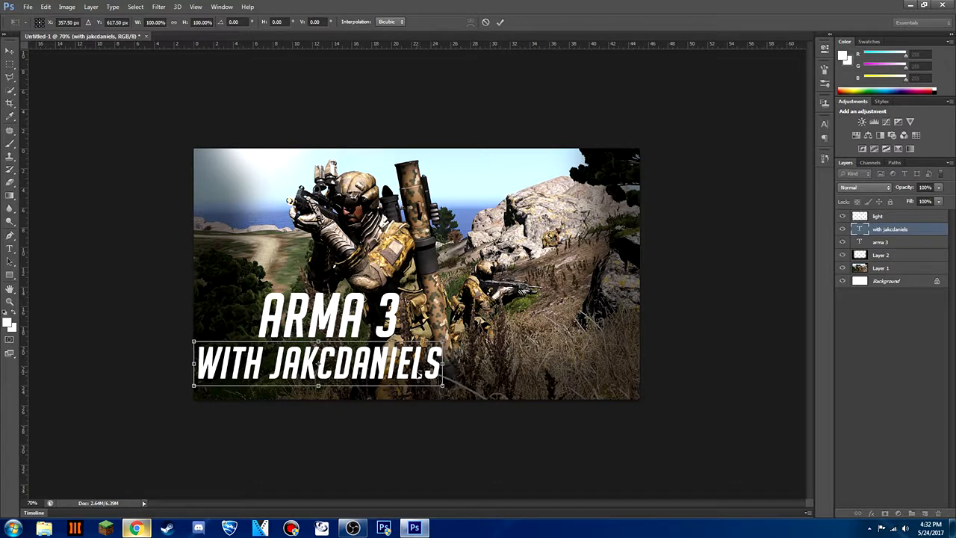
click(501, 22)
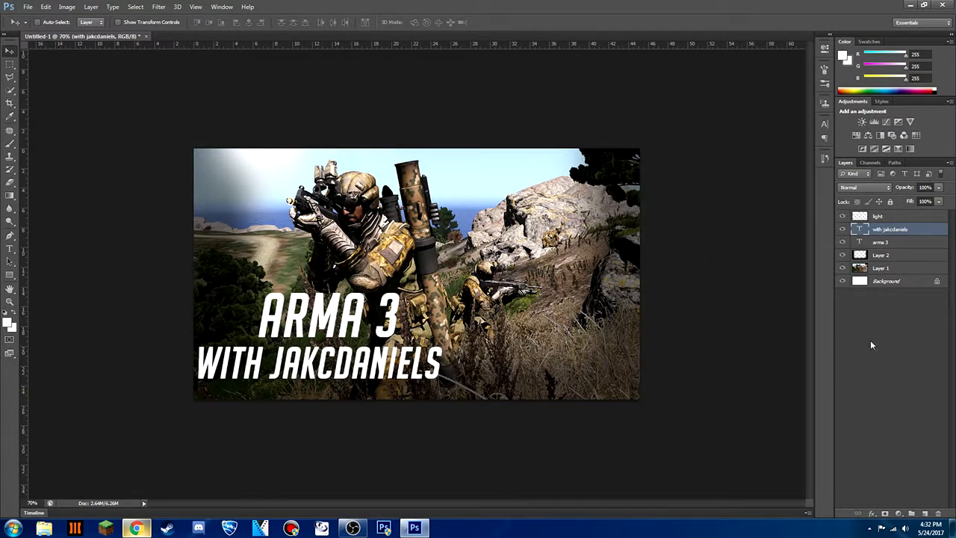
Draw a rectangle about 711 by 125 px on a layer behind "WITH JAKCDANIELS" and give it a red Color Overlay
click(925, 514)
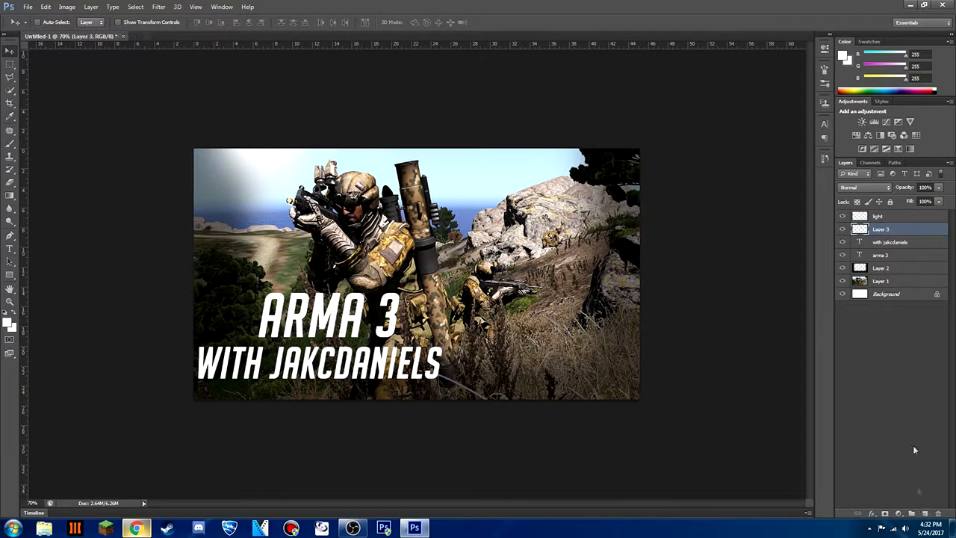
drag(901, 230, 891, 255)
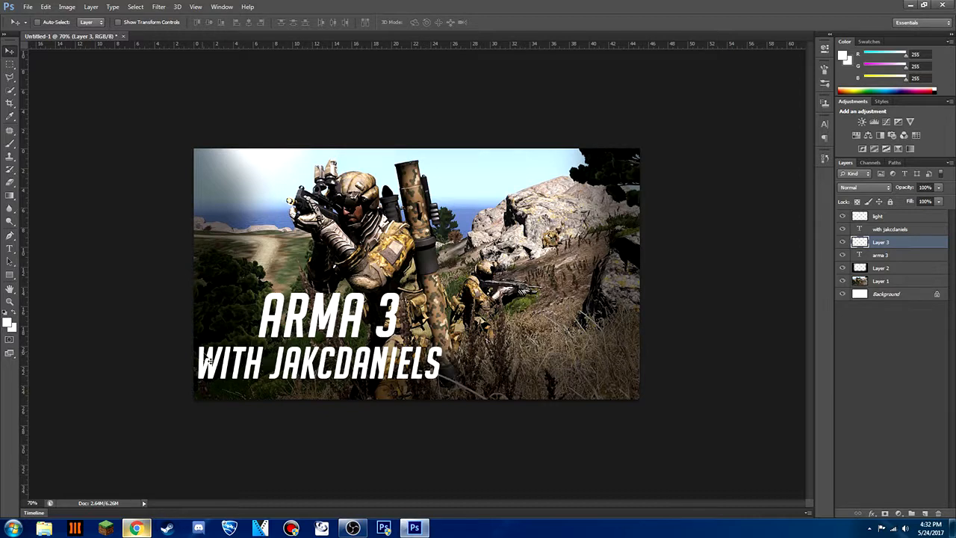
click(9, 276)
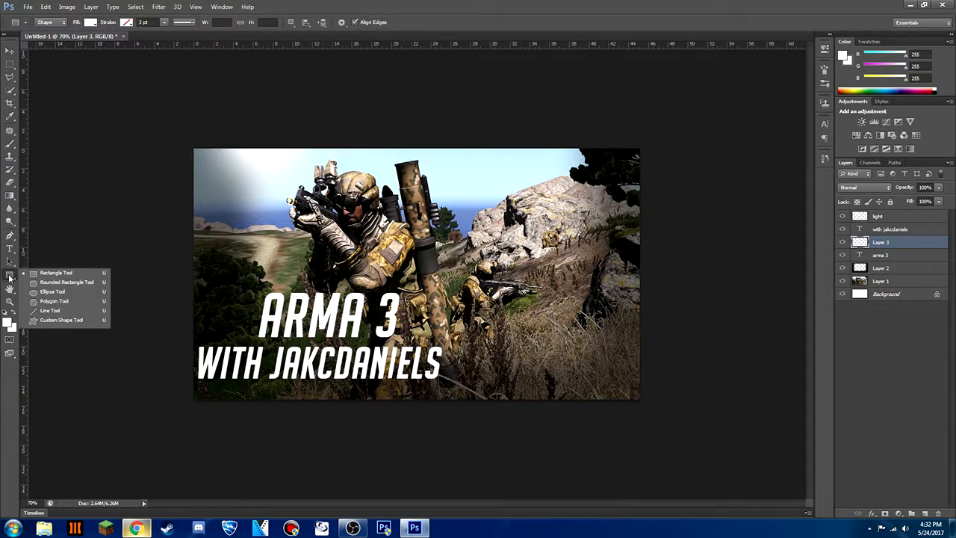
click(52, 277)
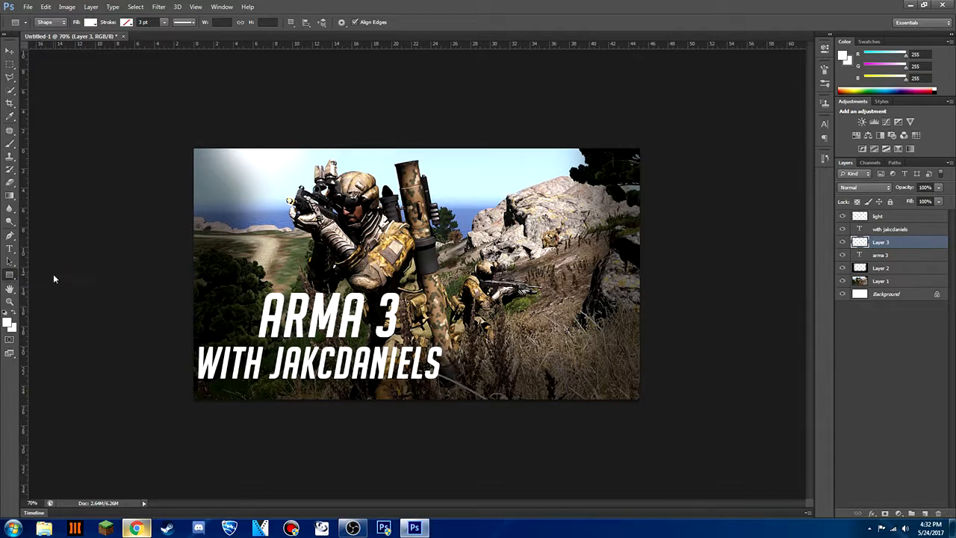
drag(196, 336, 444, 387)
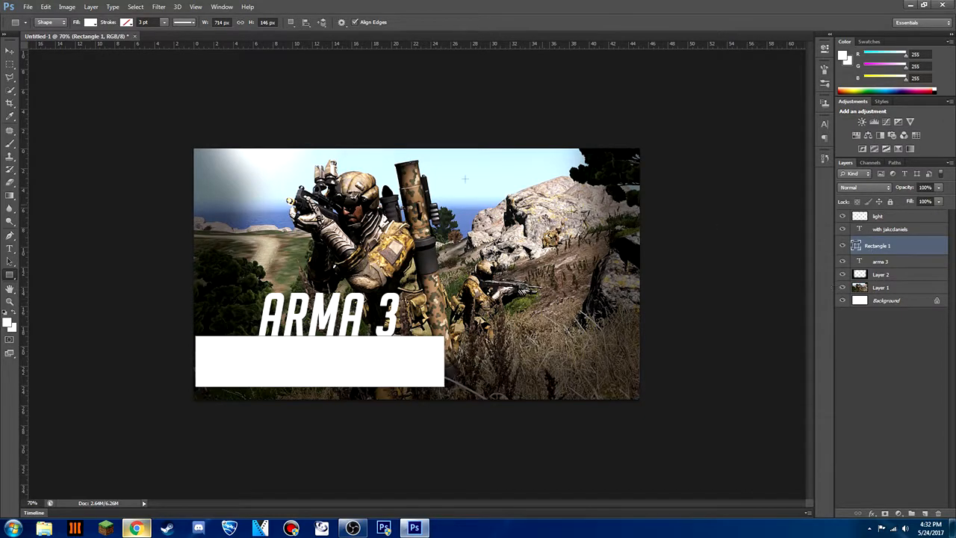
double_click(908, 247)
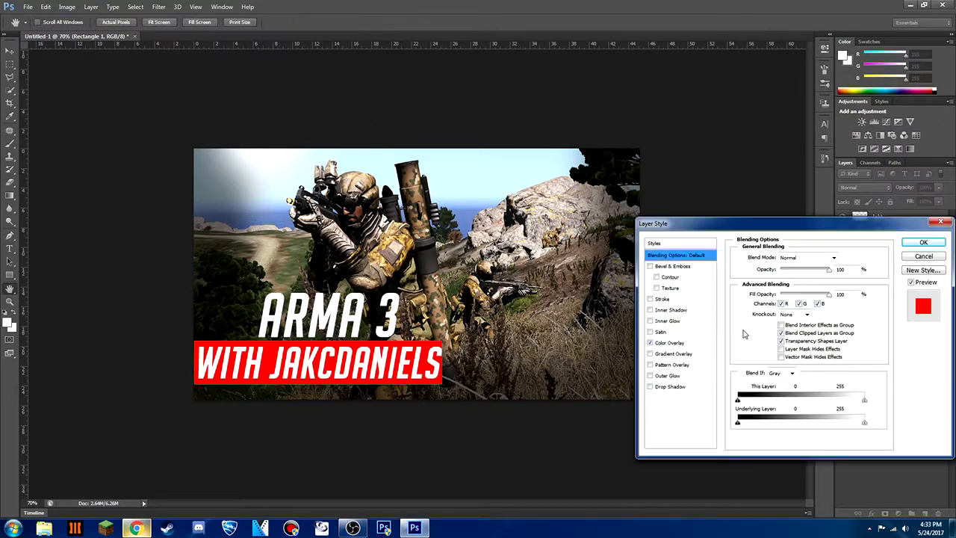
key(Return)
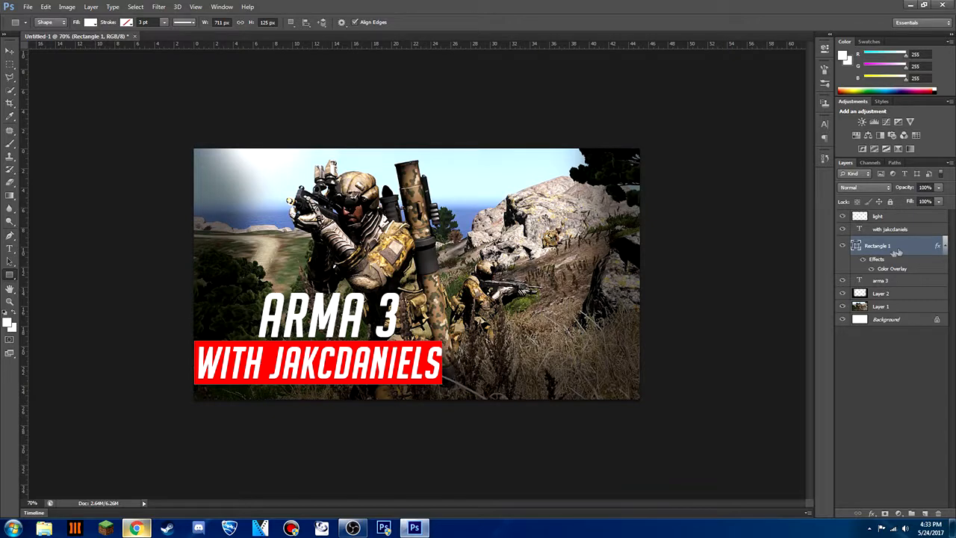
Rasterize the red rectangle and cut the "WITH JAKCDANIELS" lettering out of it, hiding the original text layer
right_click(910, 248)
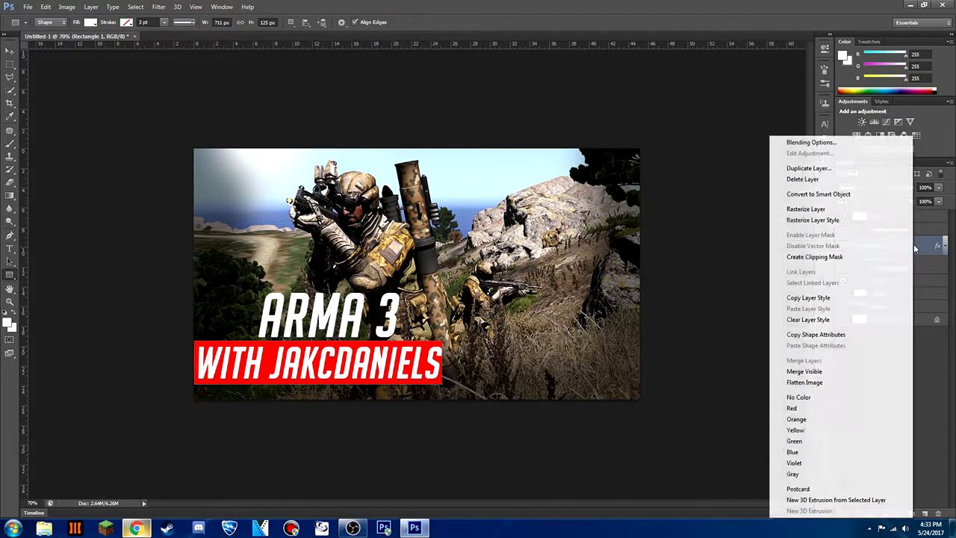
click(824, 210)
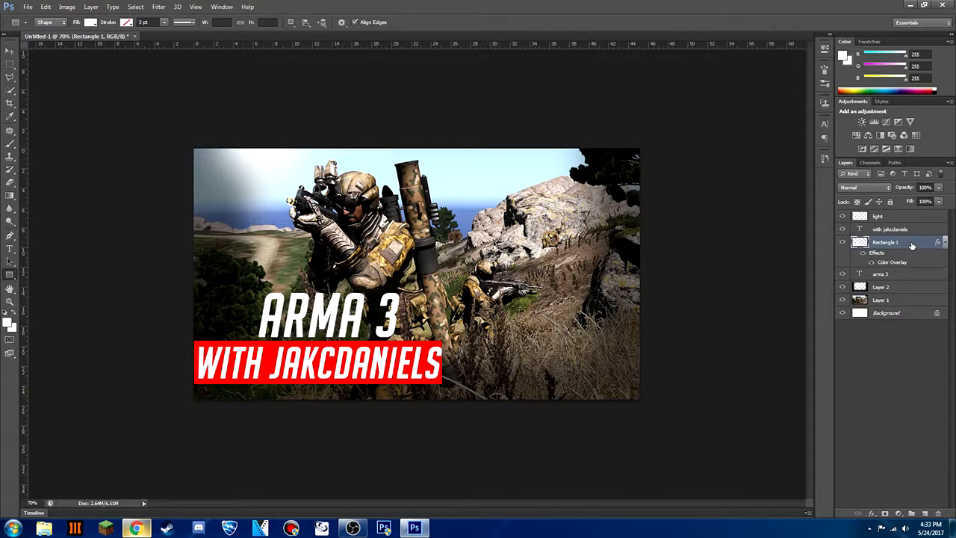
click(844, 229)
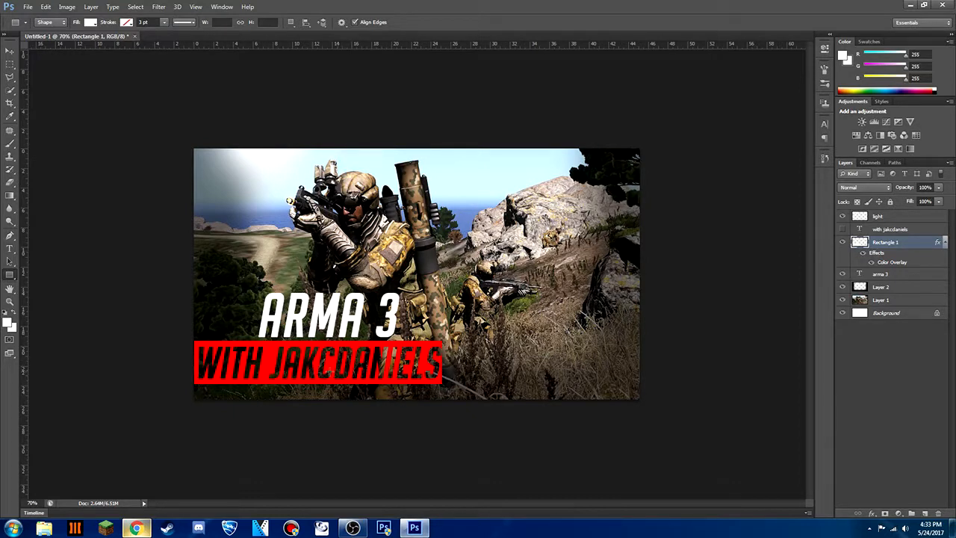
Replace the rectangle's red Color Overlay with an orange-yellow-orange Gradient Overlay
double_click(911, 245)
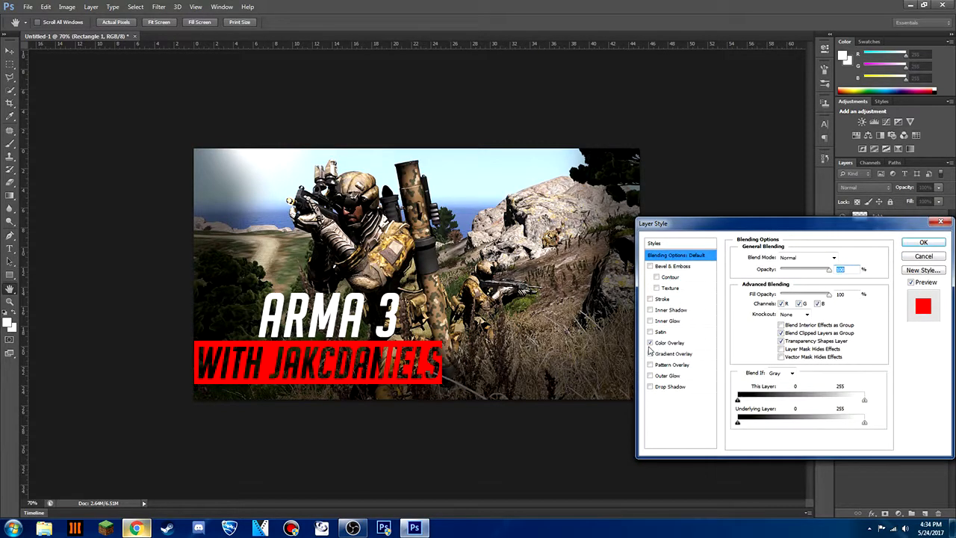
click(650, 343)
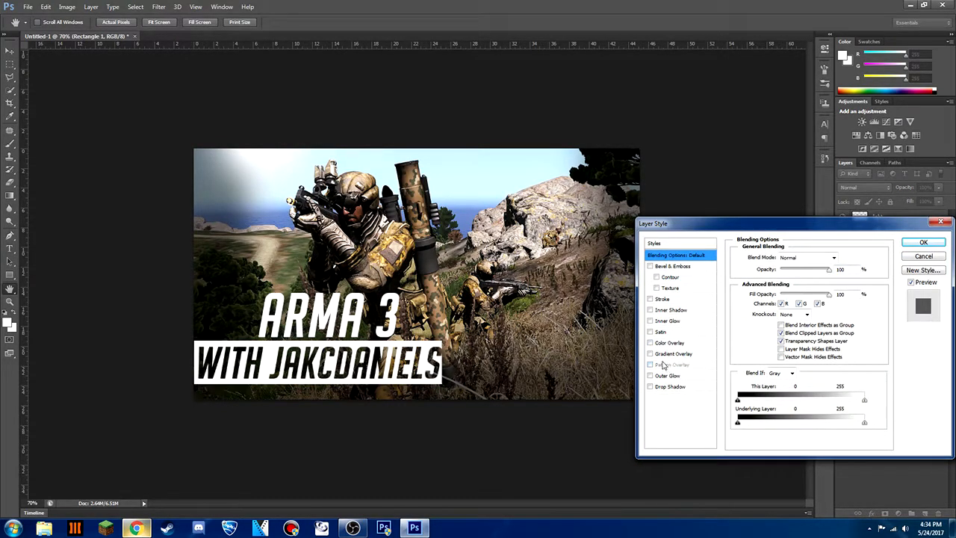
click(651, 354)
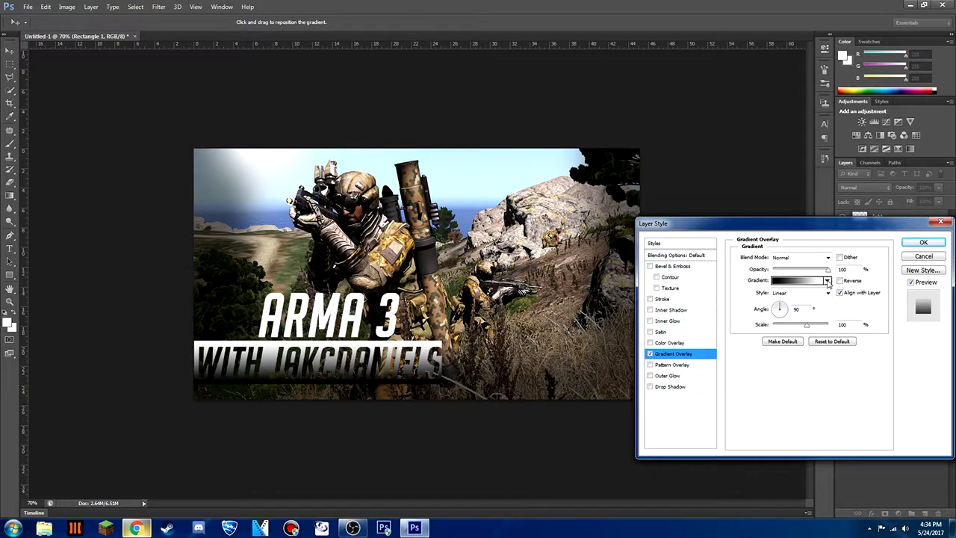
click(827, 281)
click(817, 332)
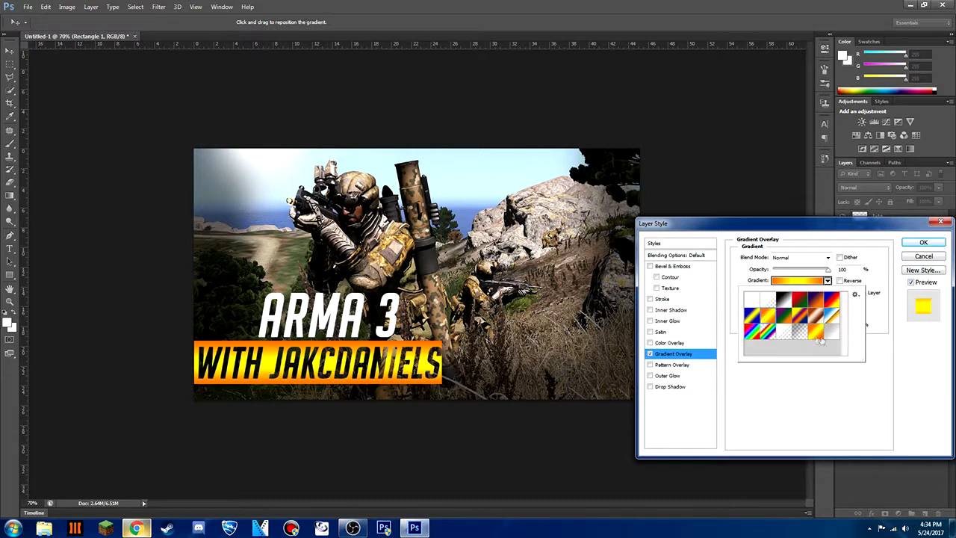
click(912, 245)
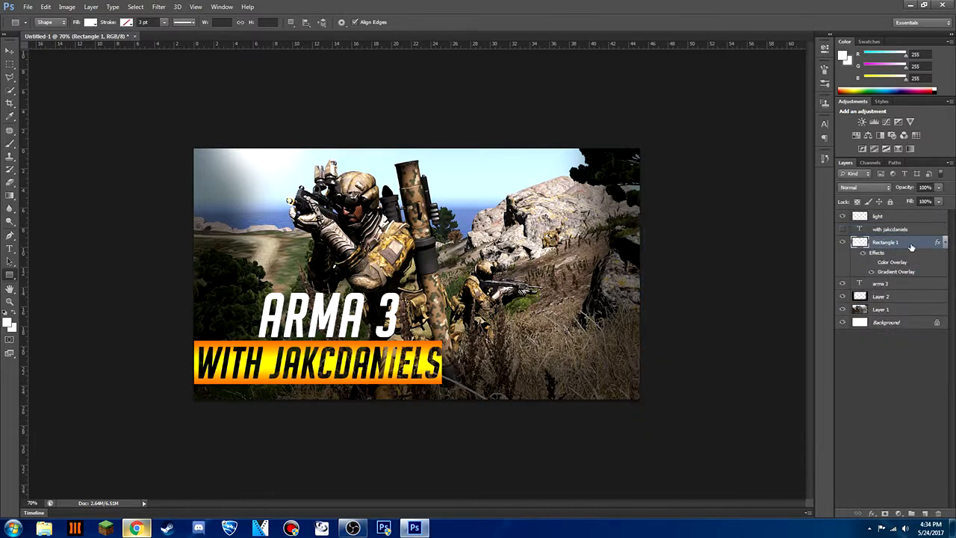
Apply a black-to-white Gradient Overlay to the "ARMA 3" text layer
double_click(900, 284)
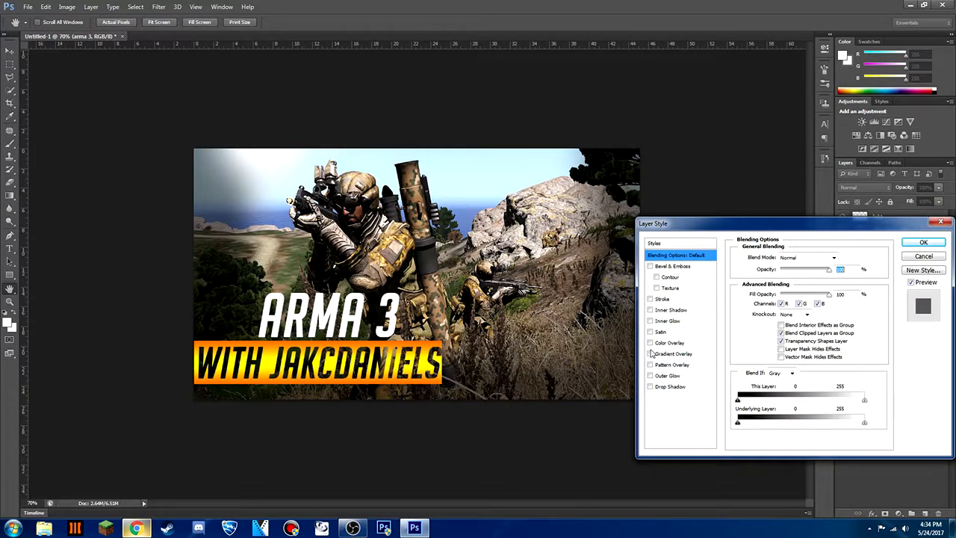
click(672, 353)
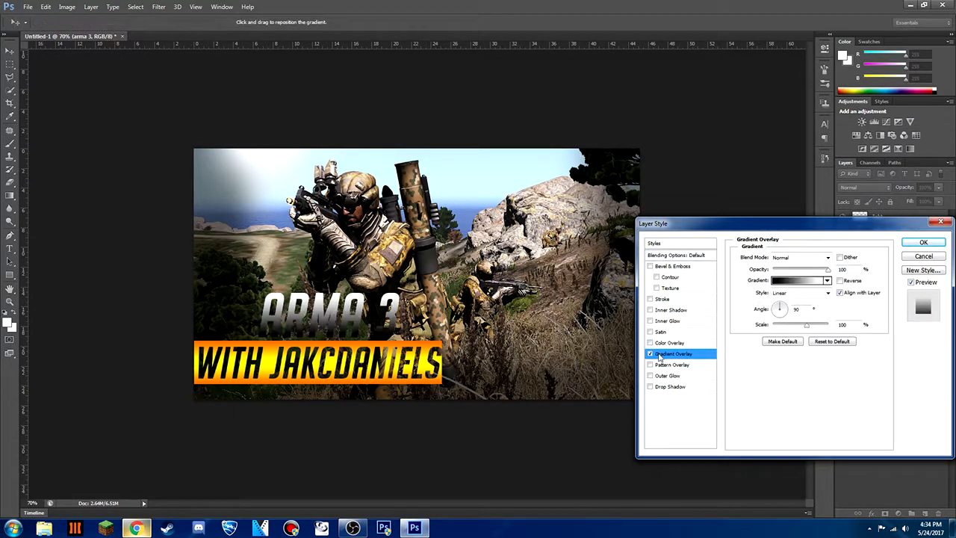
click(827, 280)
double_click(786, 301)
Add a green (229100) Outer Glow to the "ARMA 3" text with Spread 42% and Size about 10 px
click(668, 377)
click(763, 292)
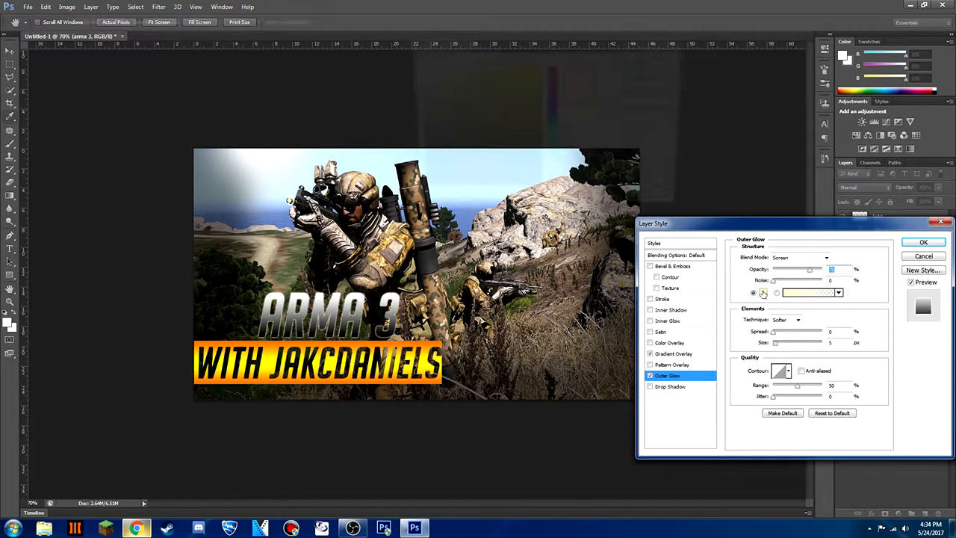
click(552, 155)
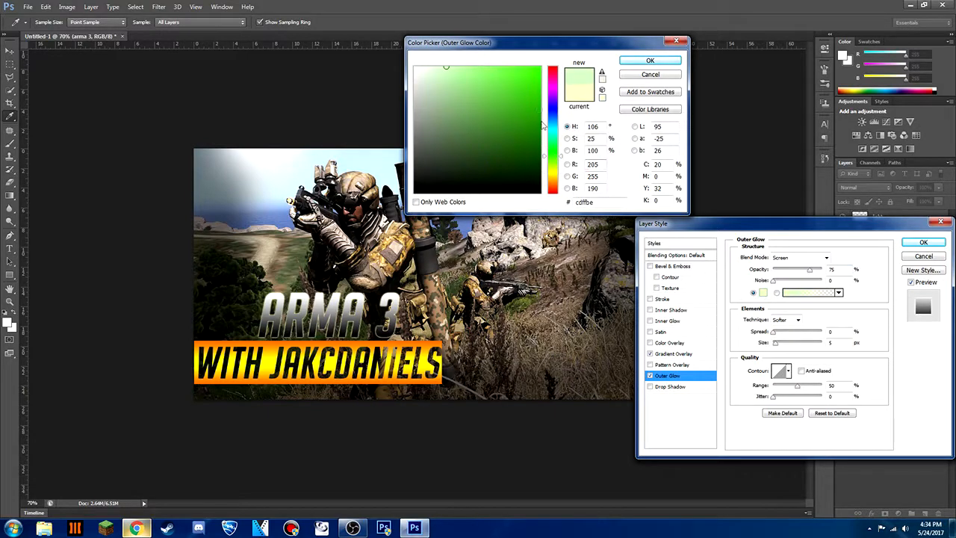
drag(543, 126, 541, 121)
click(636, 63)
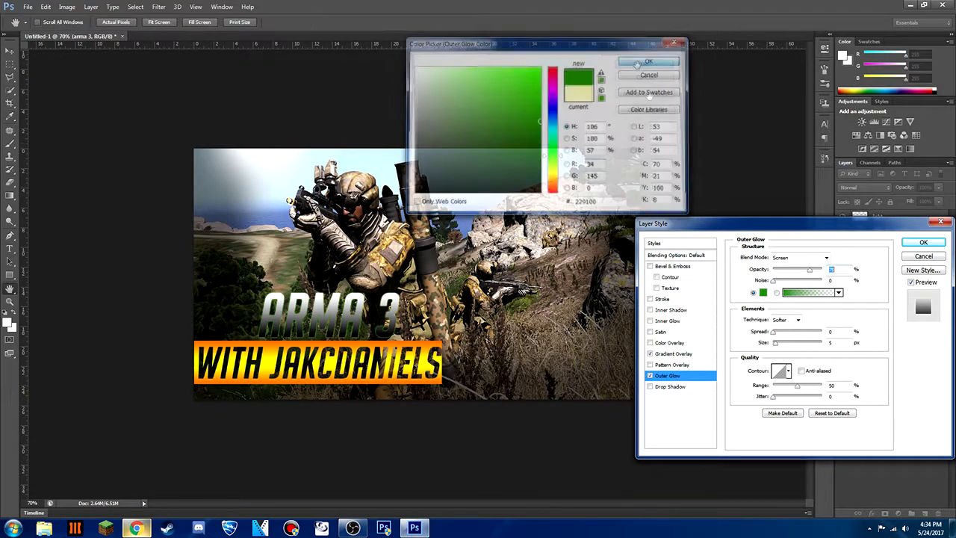
mouse_move(775, 342)
mouse_down()
mouse_move(785, 348)
mouse_move(775, 341)
mouse_move(785, 337)
mouse_up()
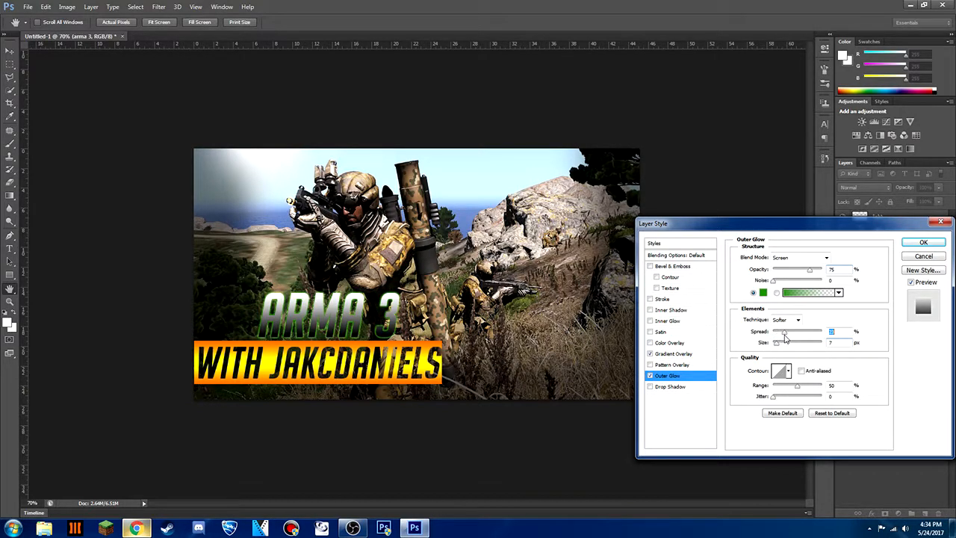
mouse_move(777, 343)
mouse_down()
mouse_move(794, 338)
mouse_move(779, 347)
mouse_up()
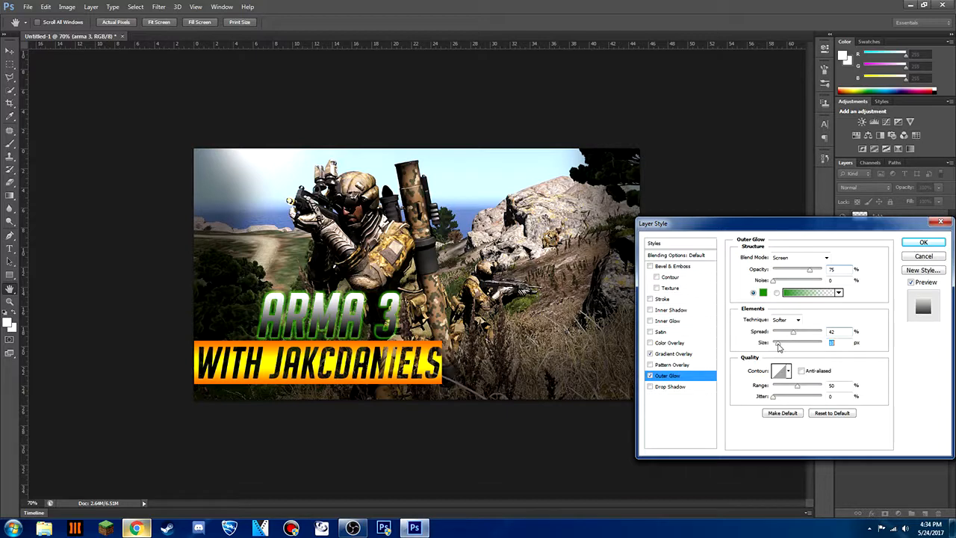
click(923, 242)
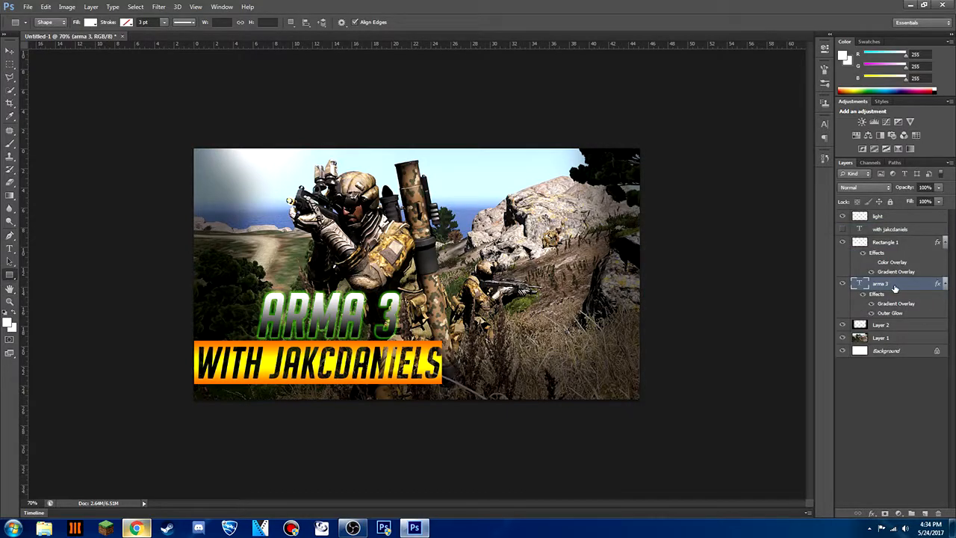
Scale the "ARMA 3" text up to about 116% and nudge it up 10 px above the orange banner
key(ctrl+t)
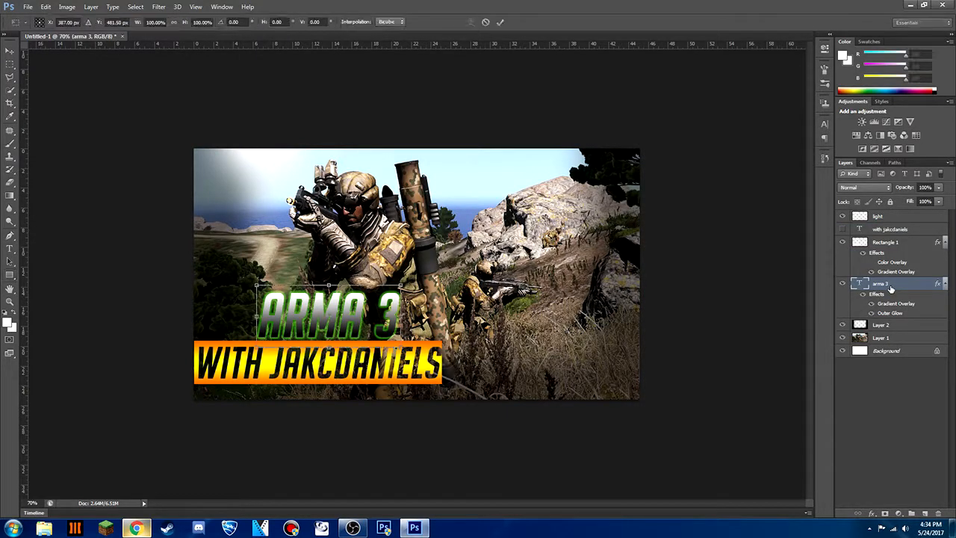
drag(399, 346, 426, 335)
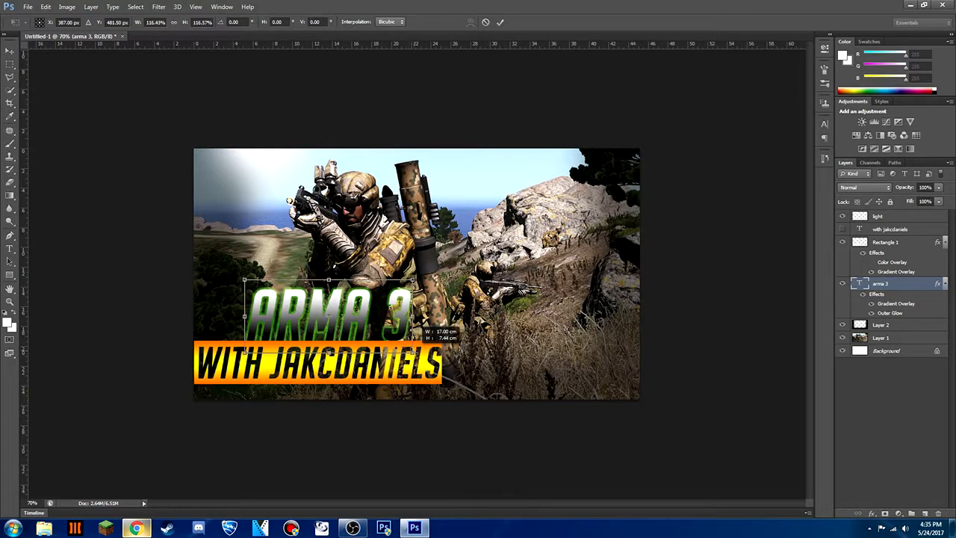
key(shift+Up)
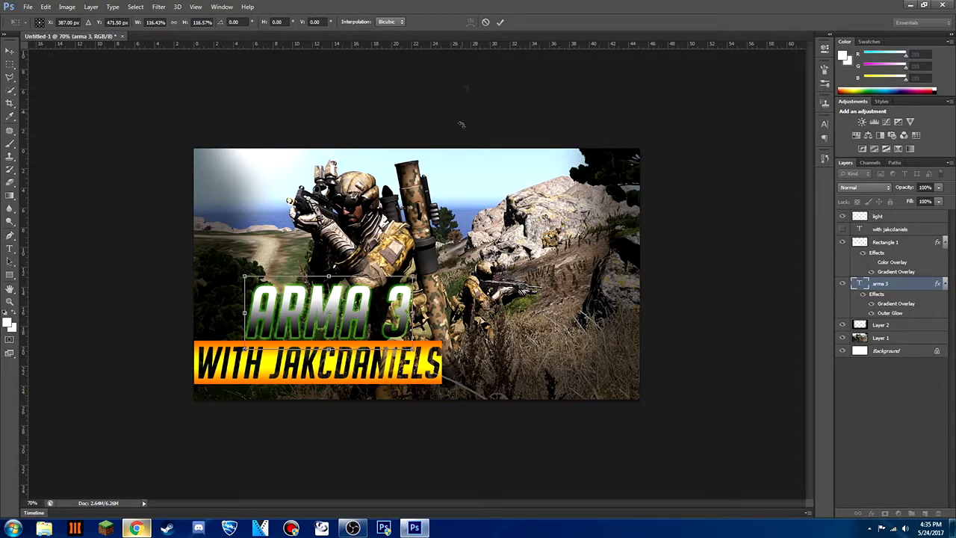
click(500, 22)
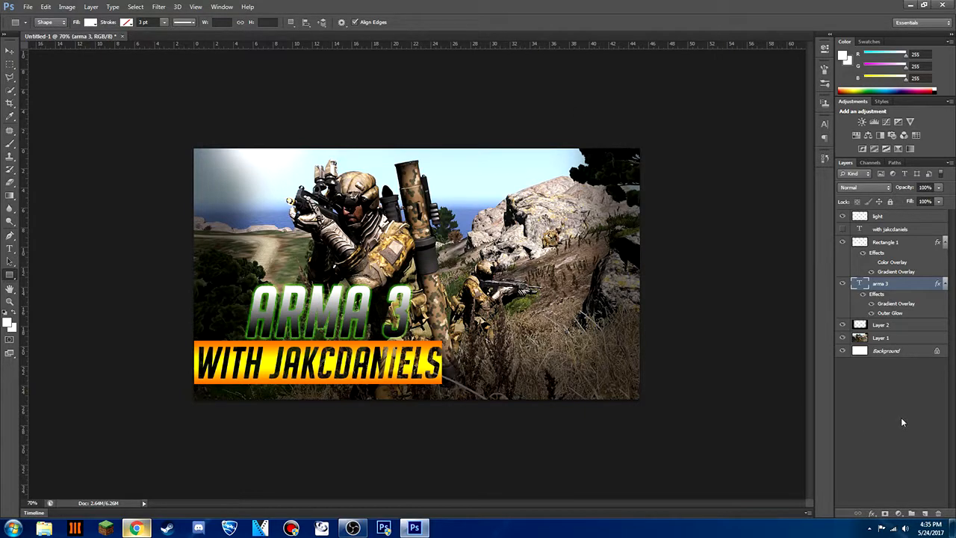
Add a green (00920e) Inner Glow to the "ARMA 3" text with Choke 16% and Size about 6 px
double_click(905, 288)
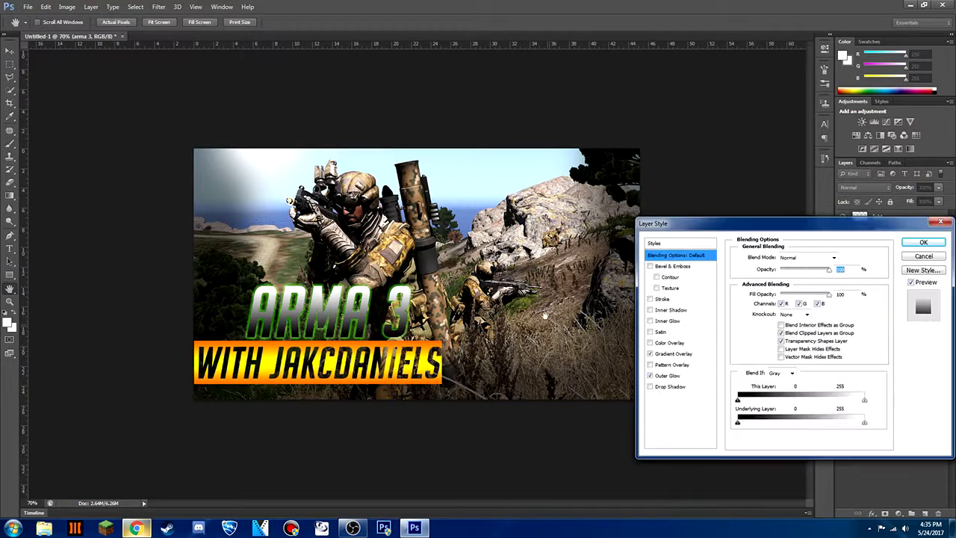
click(665, 321)
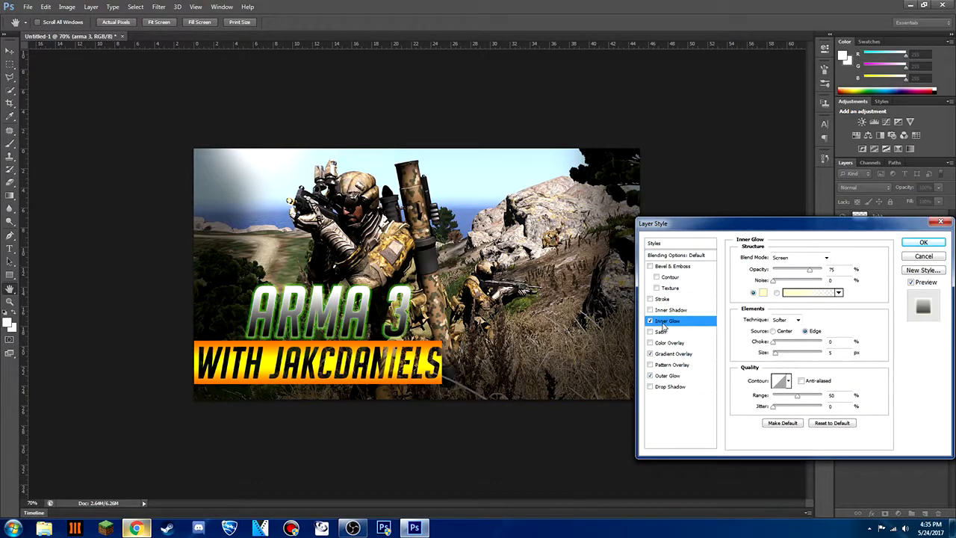
click(763, 292)
click(550, 147)
click(540, 121)
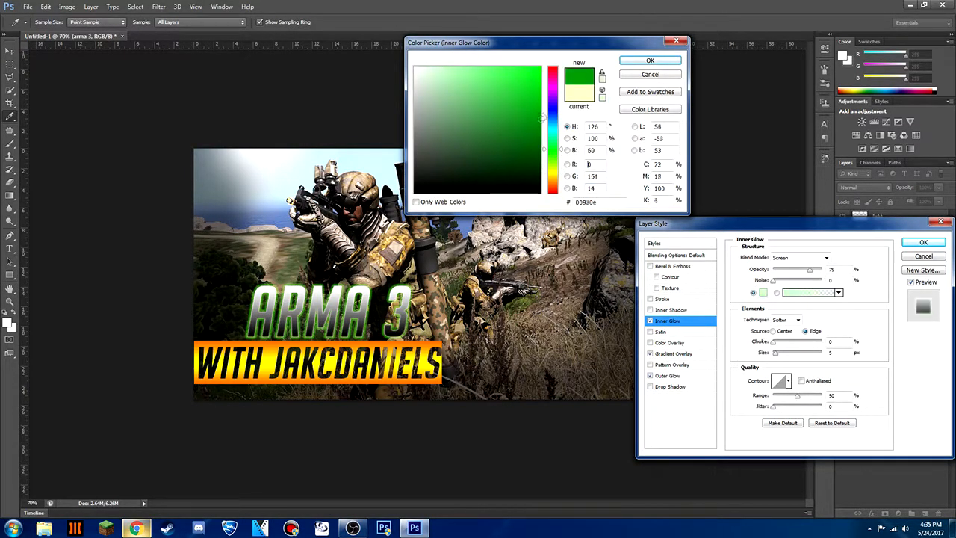
click(647, 61)
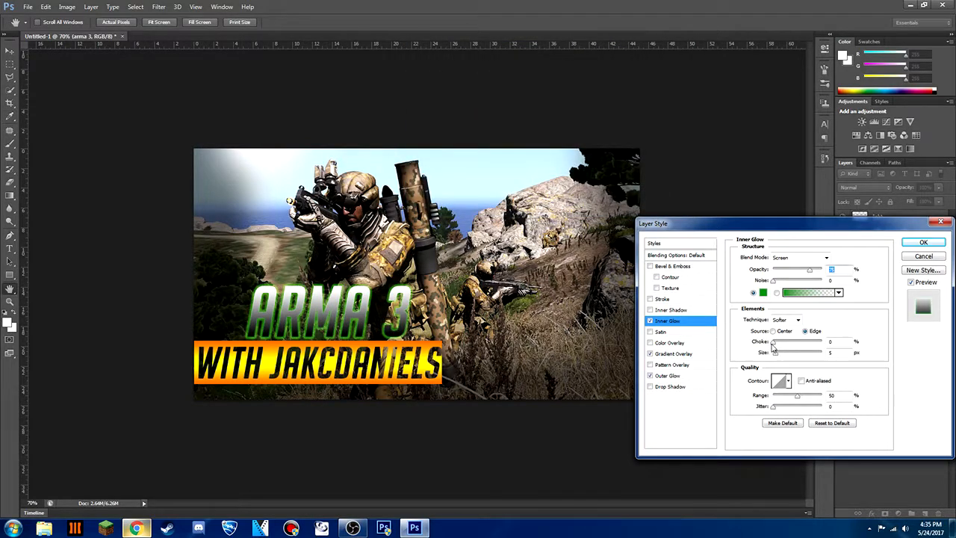
click(774, 344)
drag(777, 356, 778, 358)
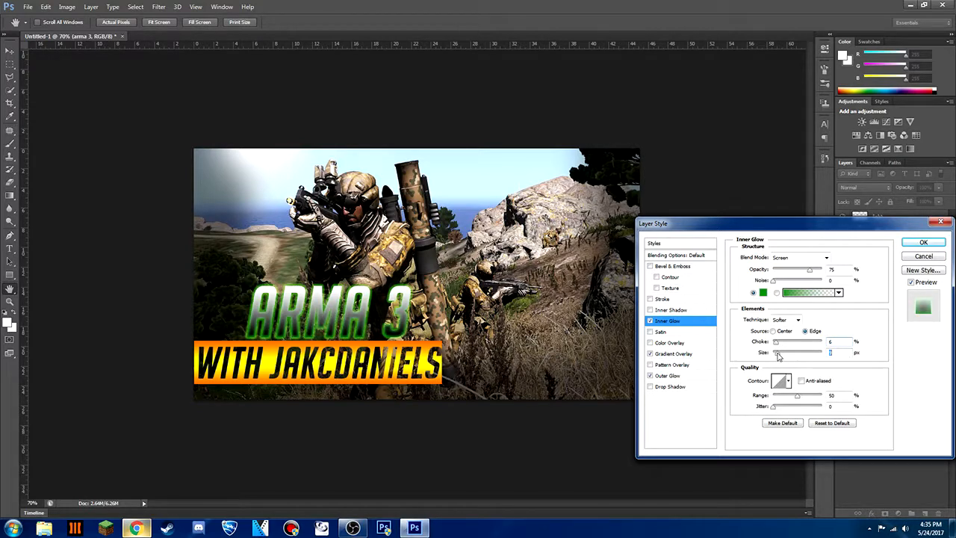
drag(777, 356, 780, 348)
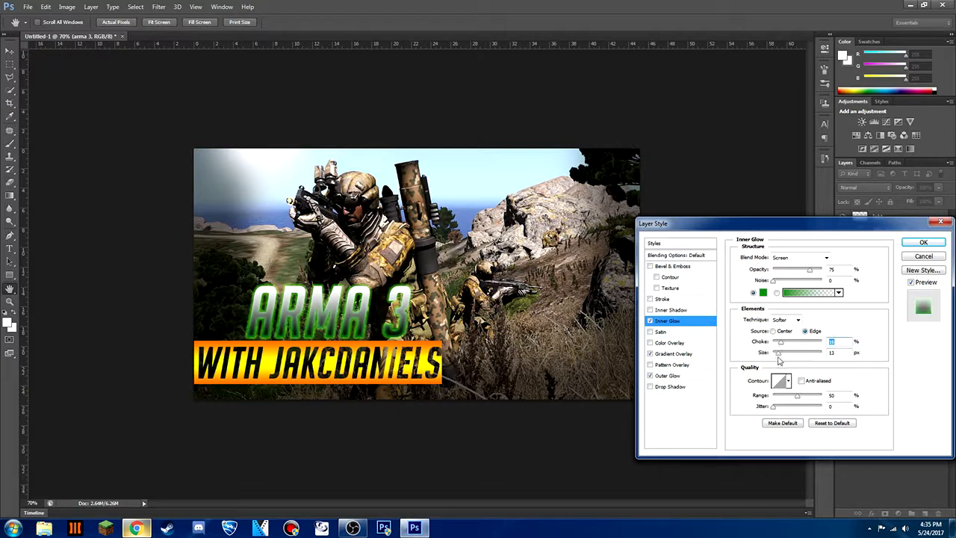
drag(781, 359, 777, 357)
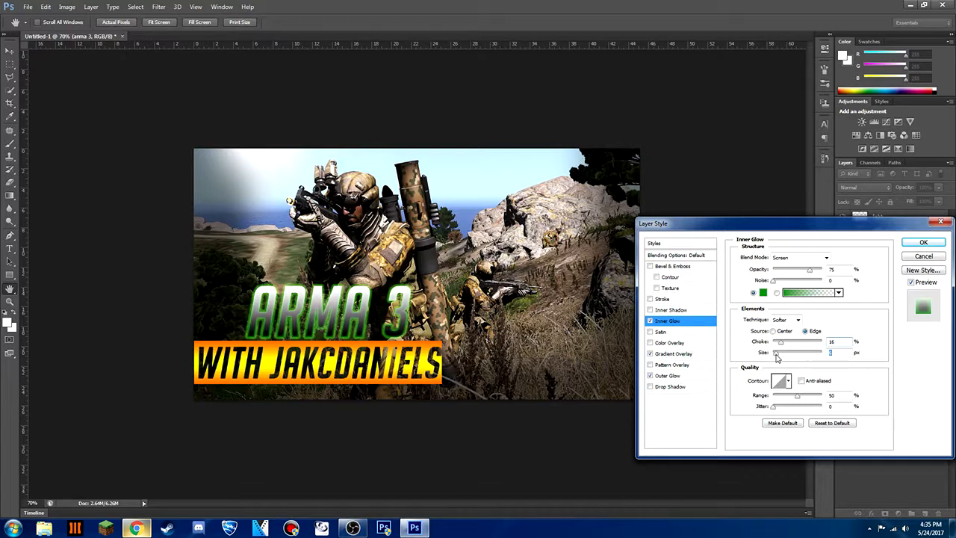
click(924, 242)
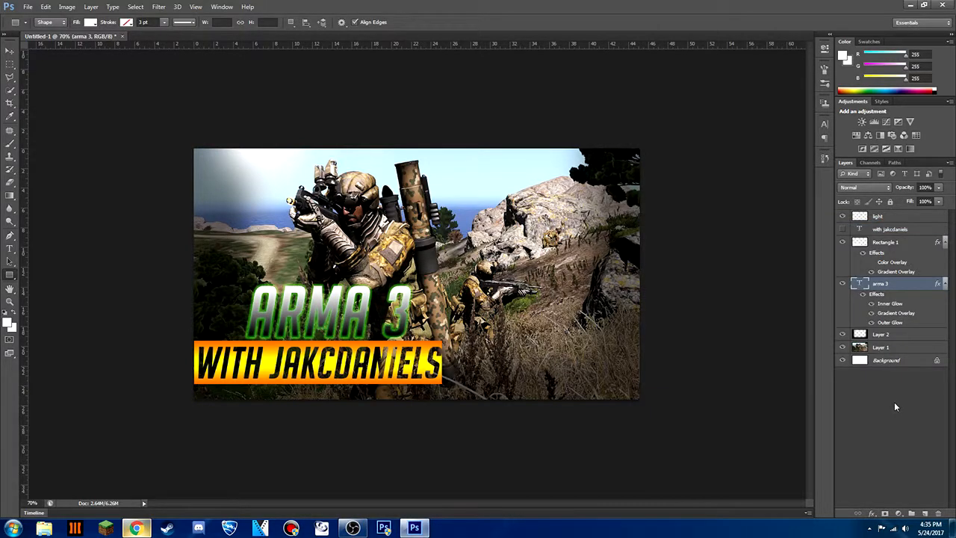
click(895, 402)
Create a new layer directly above the soldier image on Layer 1 and set the Brush foreground color to bright blue (00b4ff)
click(903, 348)
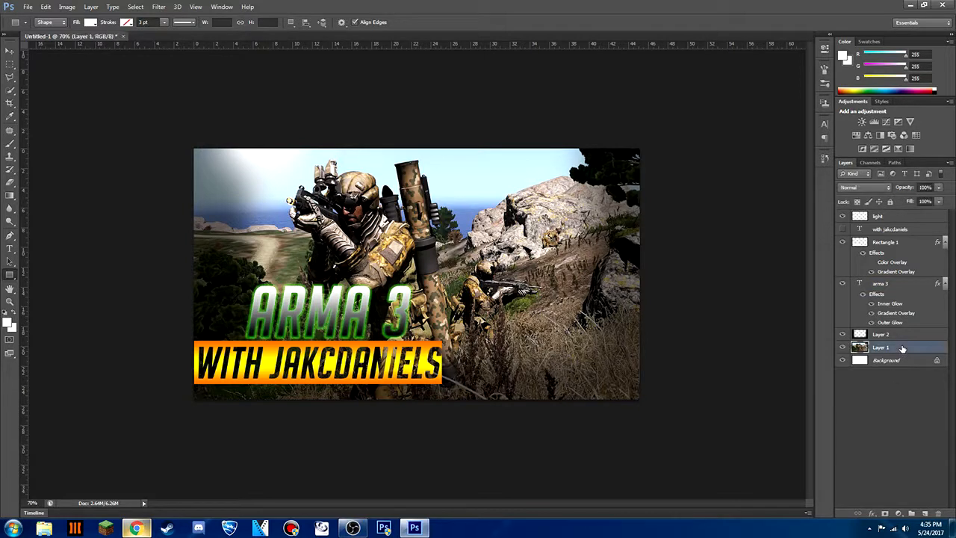
click(925, 514)
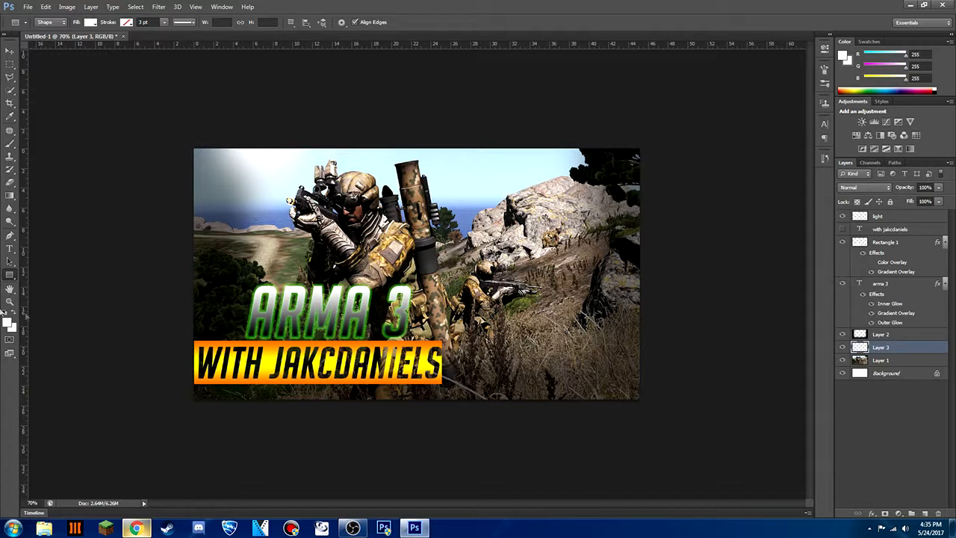
click(11, 144)
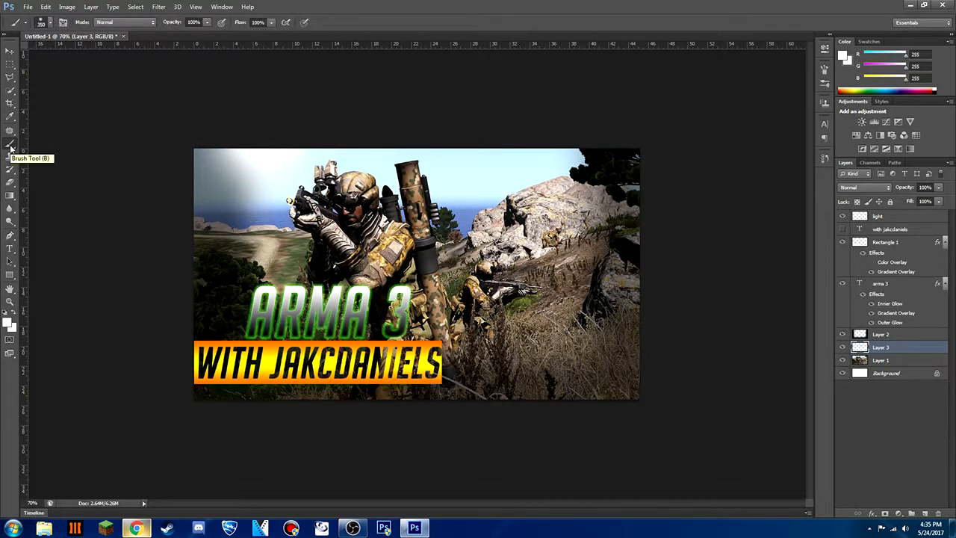
click(8, 324)
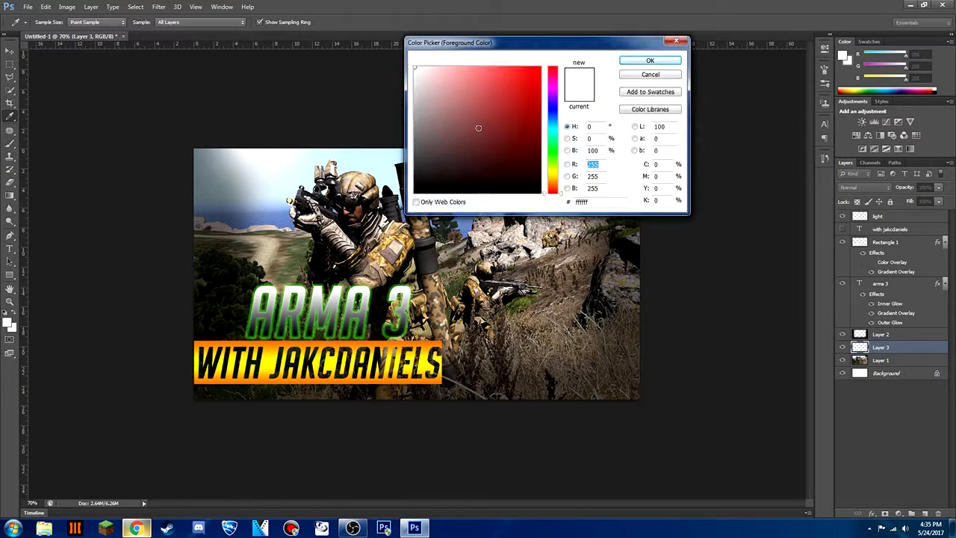
drag(553, 127, 556, 124)
click(540, 68)
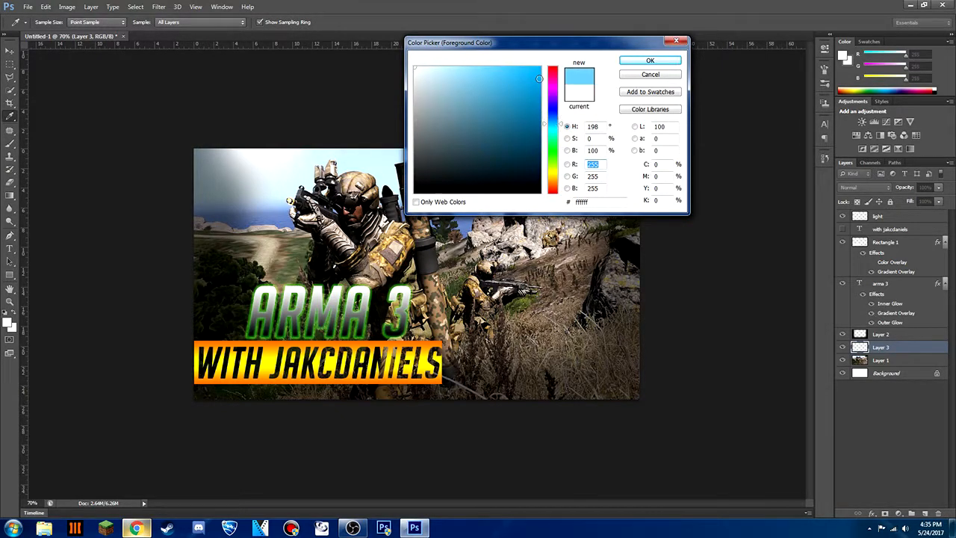
click(635, 62)
Paint the whole canvas blue on the new layer and lower the layer's opacity to 8%
mouse_move(575, 135)
mouse_down()
mouse_move(452, 161)
mouse_move(388, 97)
mouse_up()
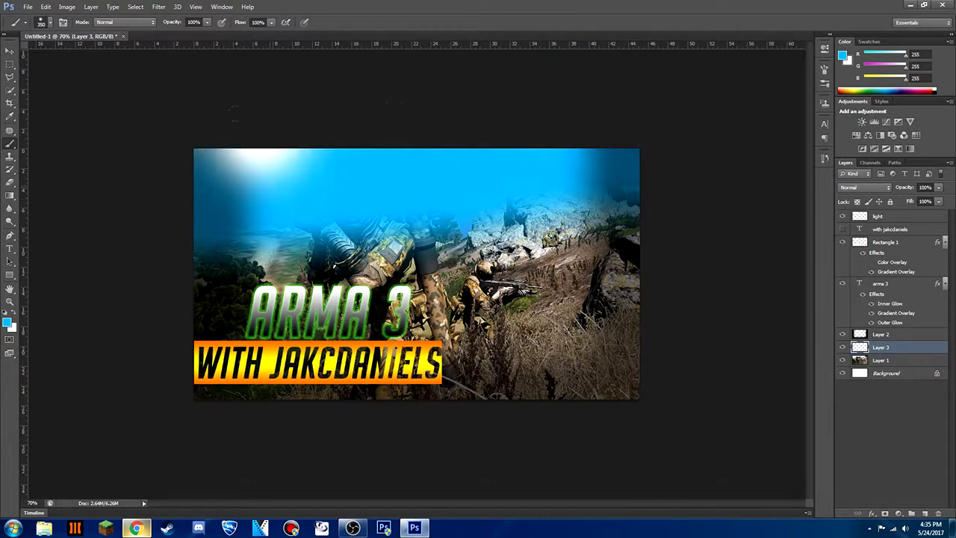
mouse_move(598, 224)
mouse_down()
mouse_move(247, 299)
mouse_move(598, 329)
mouse_move(261, 359)
mouse_move(627, 396)
mouse_move(209, 392)
mouse_up()
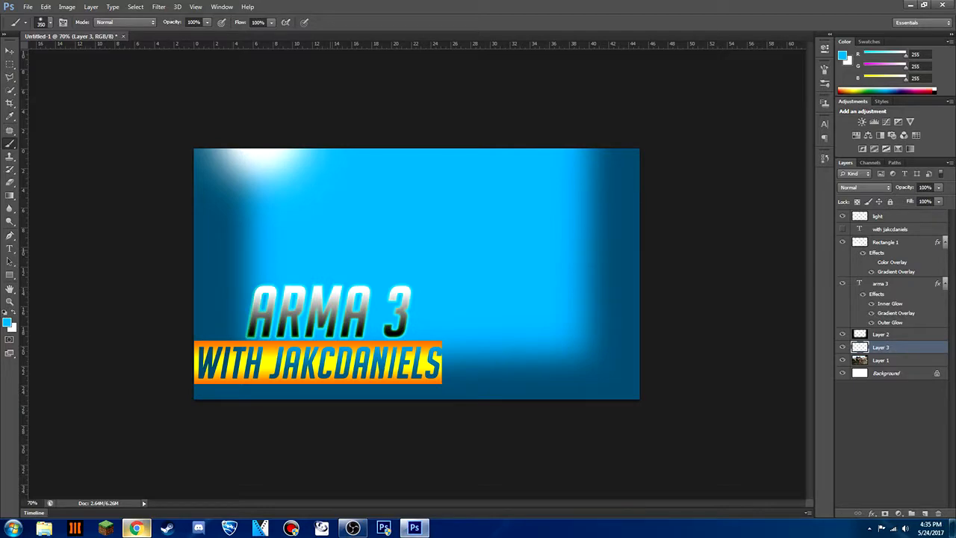
double_click(902, 348)
drag(831, 273, 784, 279)
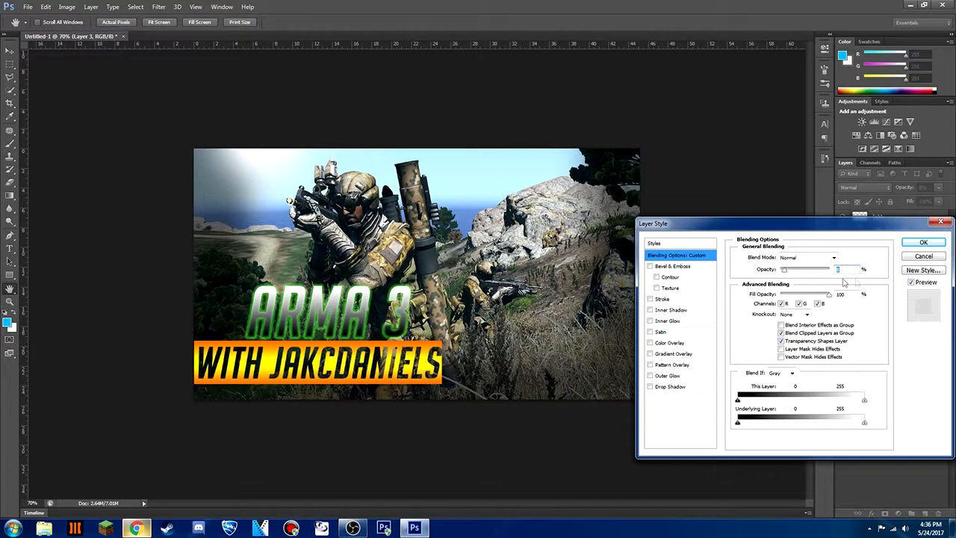
click(924, 243)
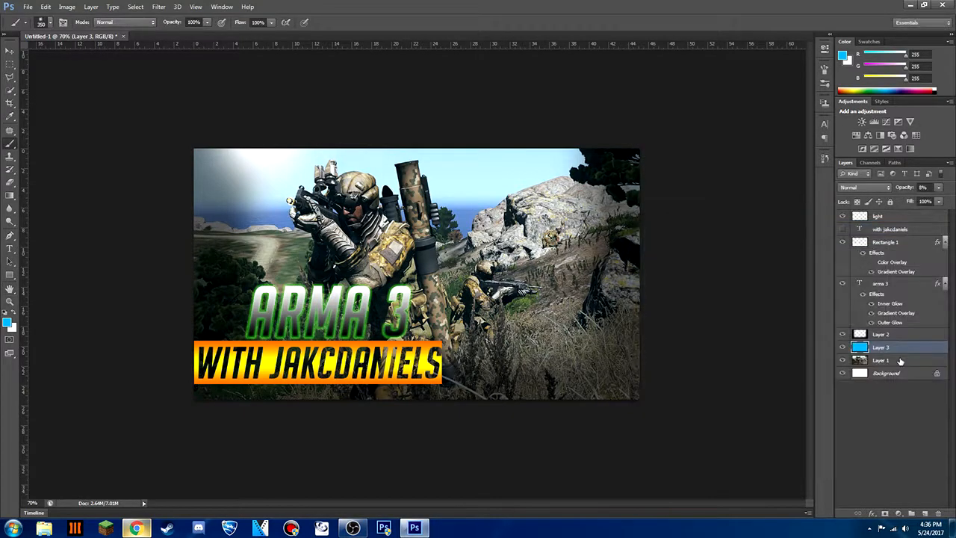
click(893, 411)
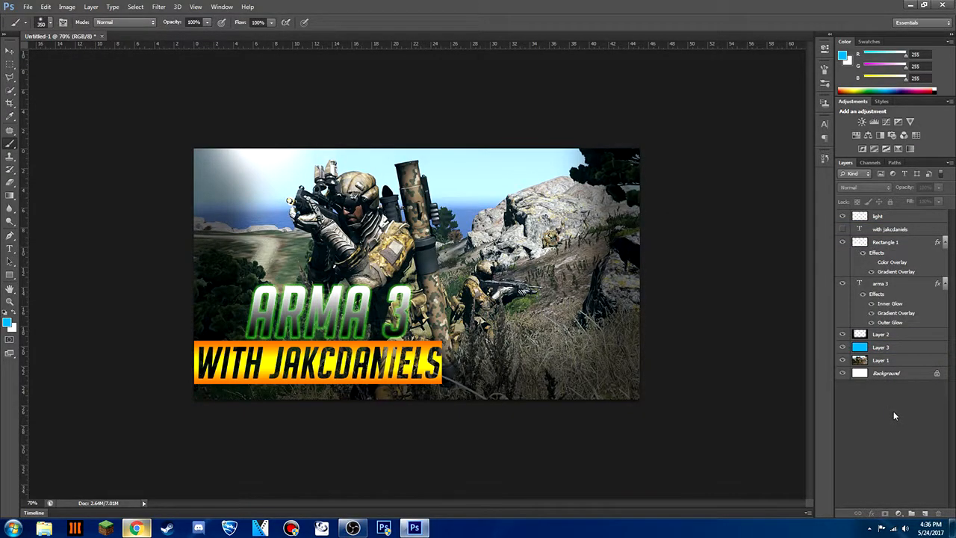